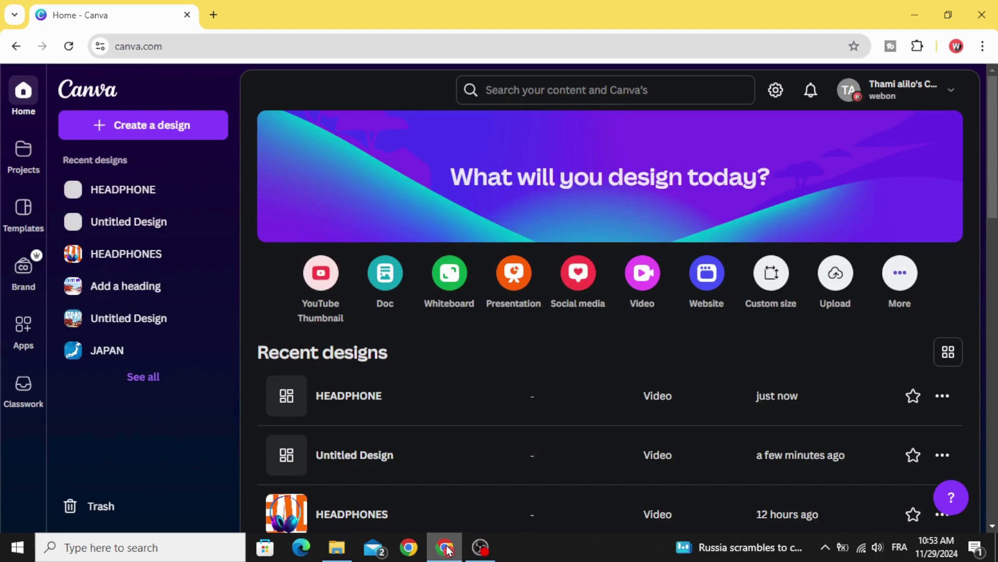
Step: Create a new blank Video (1080p) design from the Canva home page
{"action": "left_click", "coordinate": [639, 283]}
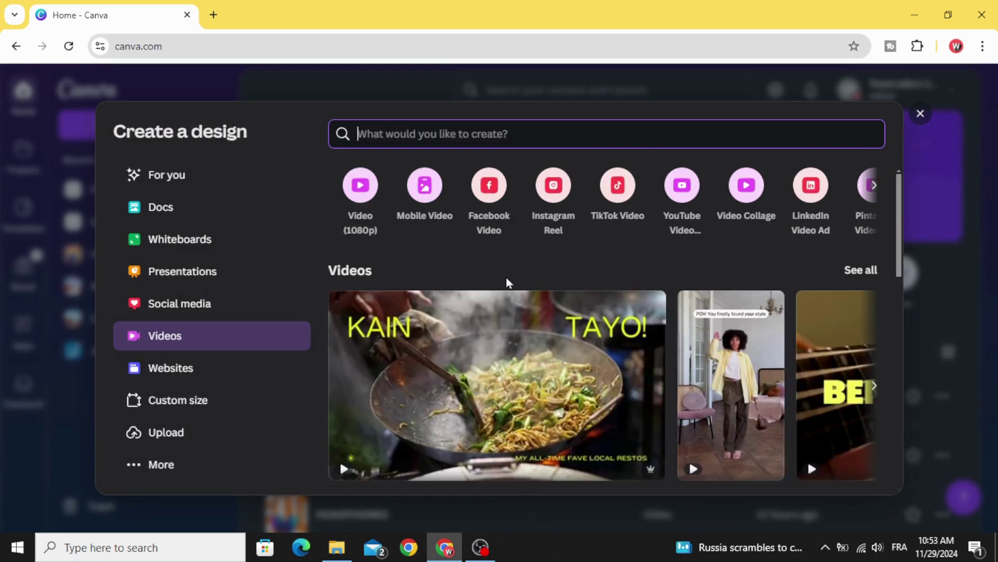
{"action": "left_click", "coordinate": [352, 193]}
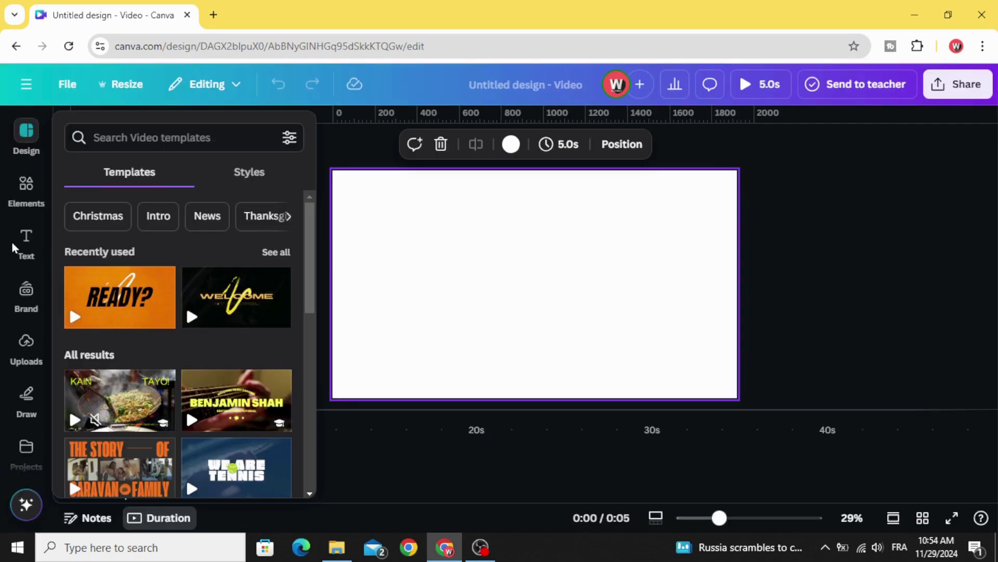
Step: Add a HEADPHONE heading in the Anton font and enlarge it to size 746, overflowing the page
{"action": "left_click", "coordinate": [29, 241]}
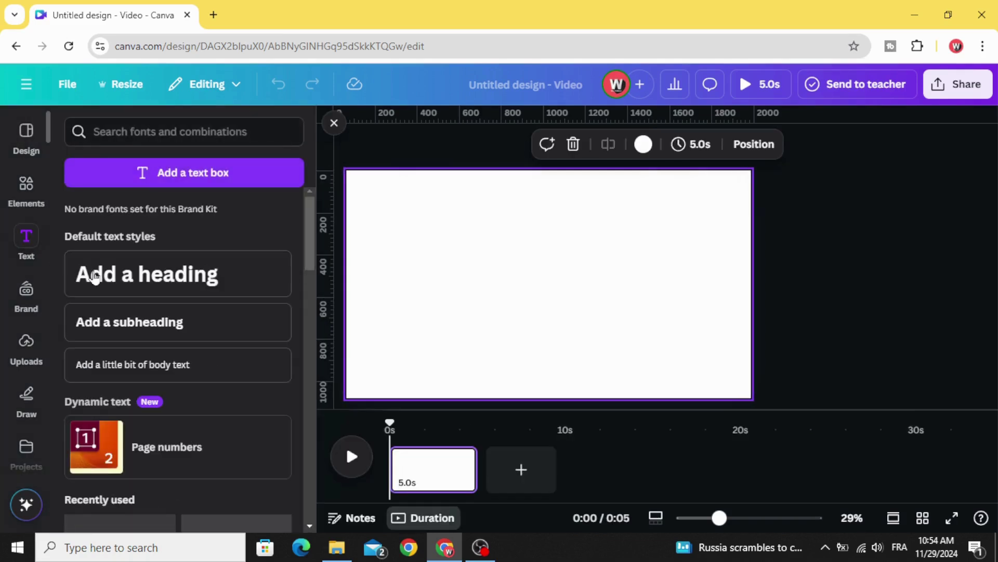
{"action": "left_click", "coordinate": [119, 280]}
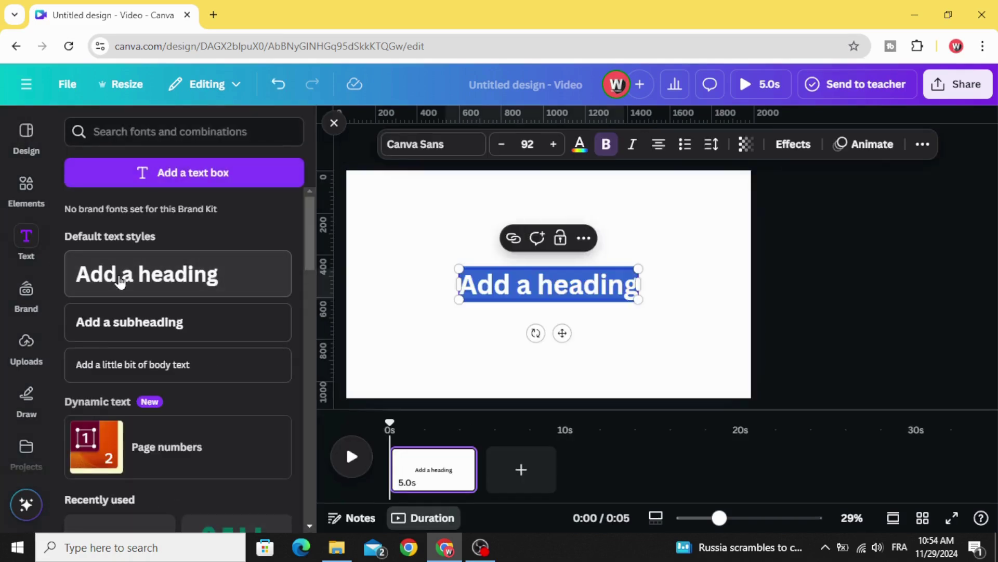
{"action": "type", "text": "HEADP"}
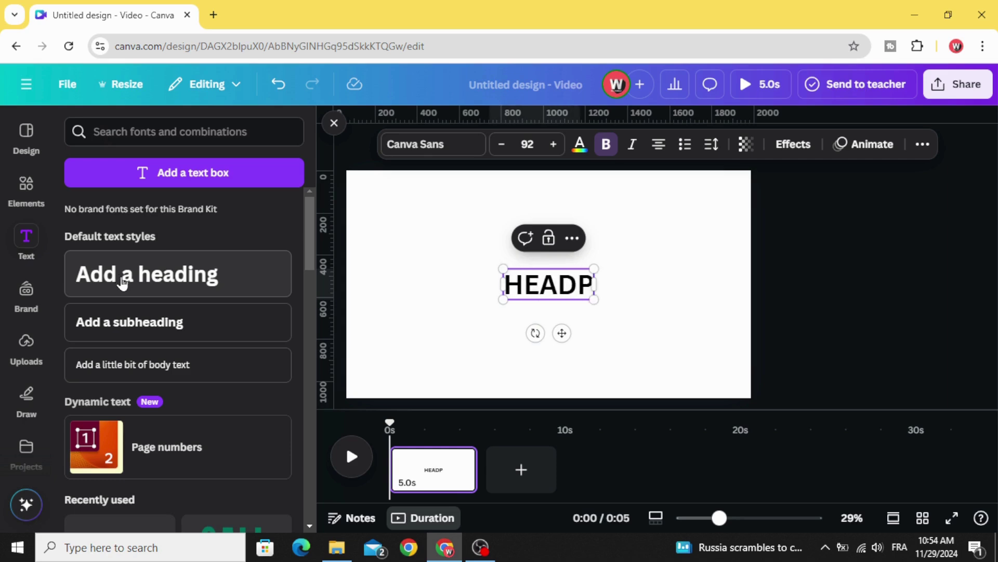
{"action": "type", "text": "HONE"}
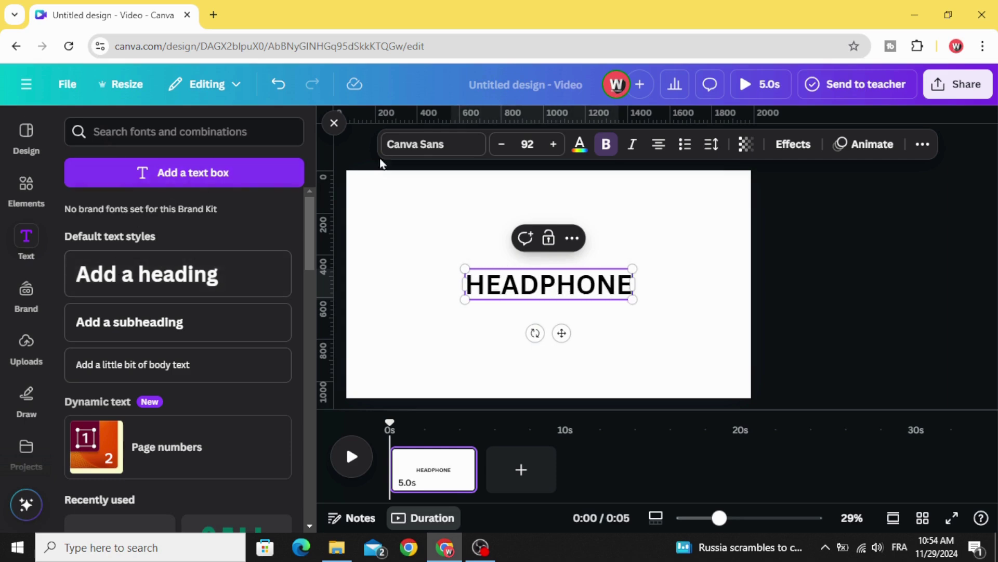
{"action": "left_click", "coordinate": [423, 151]}
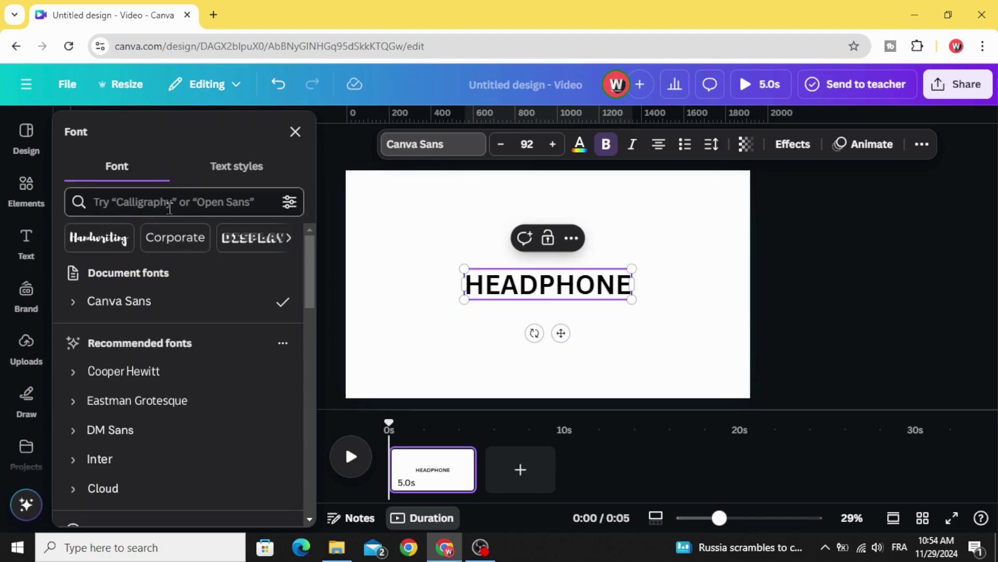
{"action": "type", "text": "ANT"}
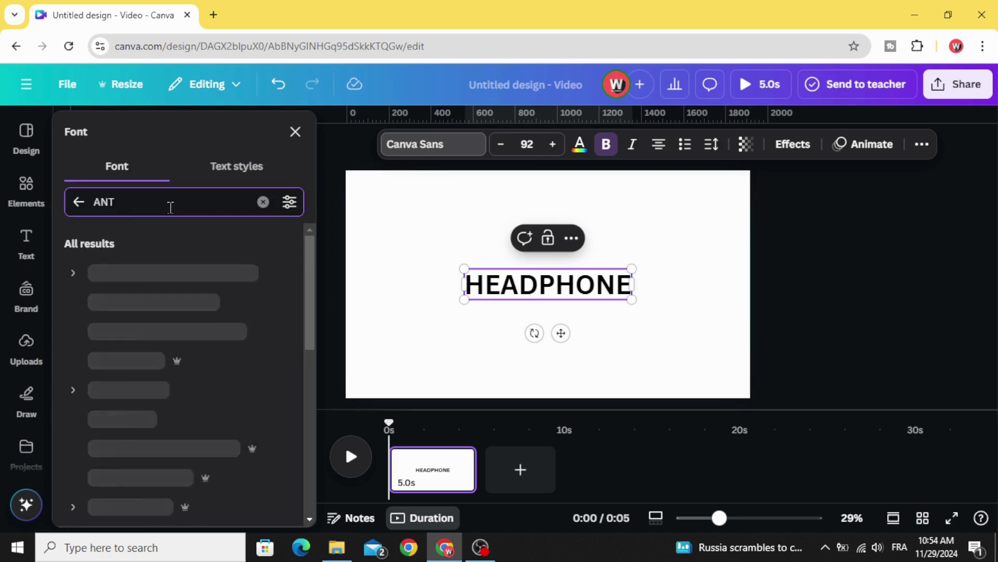
{"action": "left_click", "coordinate": [182, 329]}
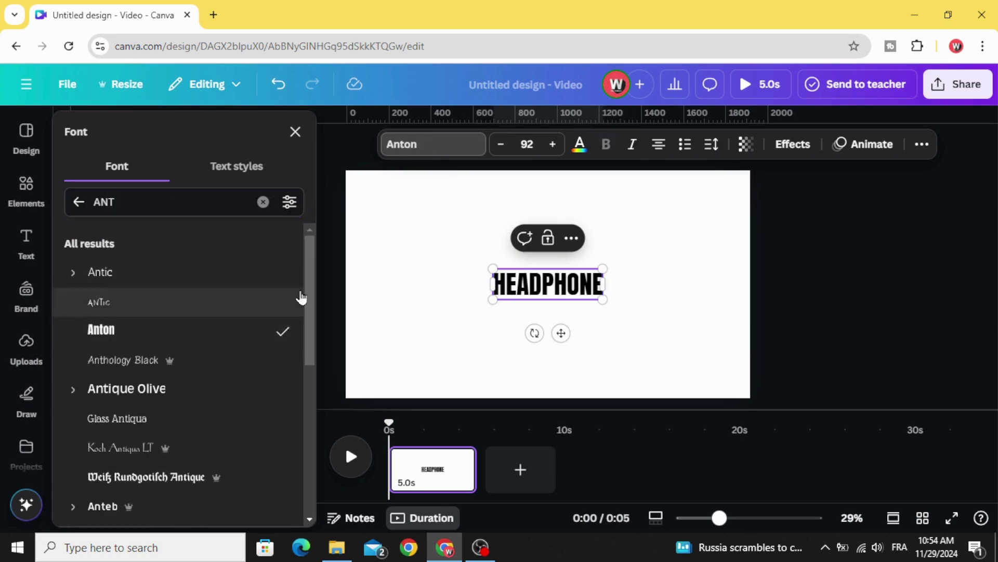
{"action": "left_click_drag", "start_coordinate": [493, 269], "coordinate": [124, 156]}
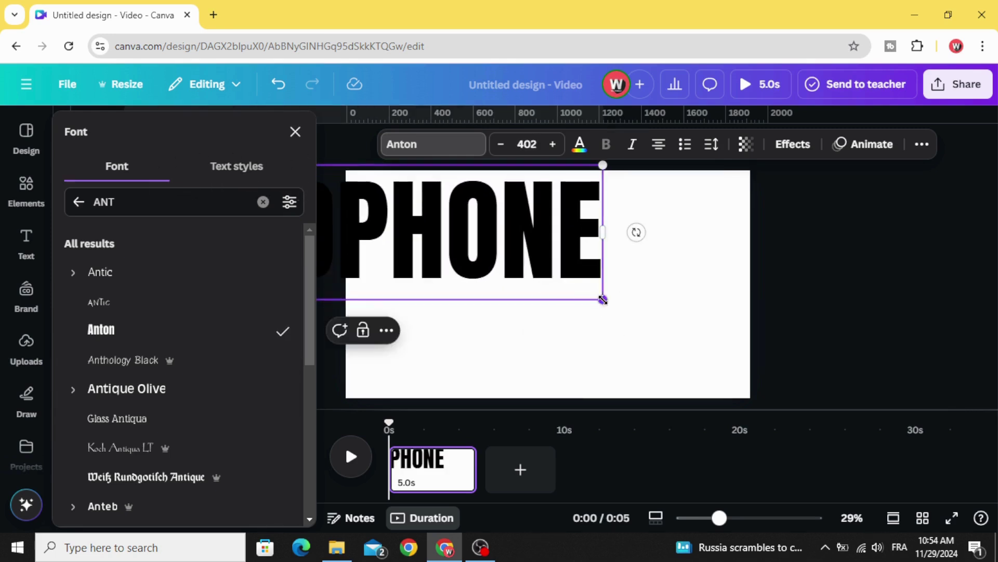
{"action": "left_click_drag", "start_coordinate": [603, 300], "coordinate": [936, 416]}
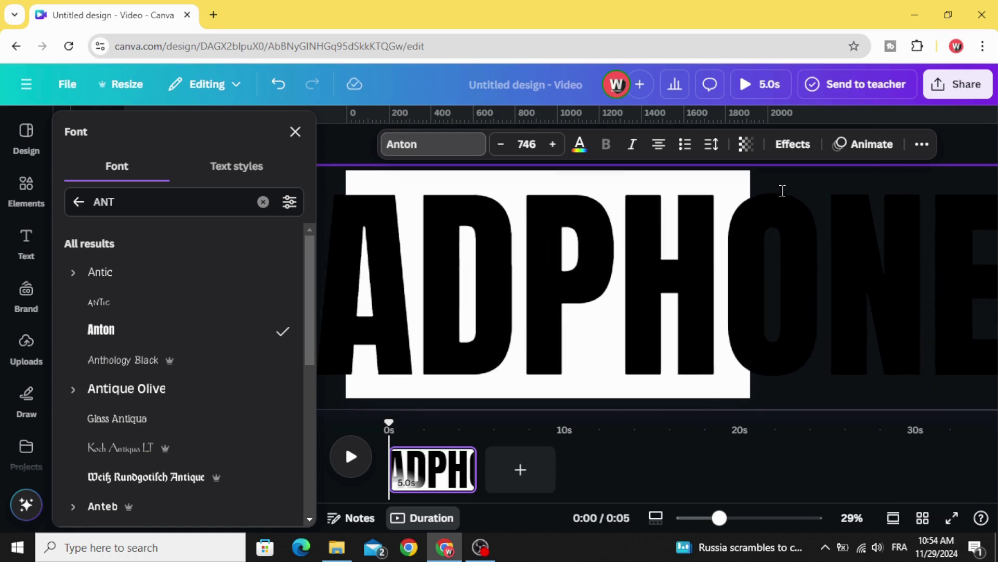
Step: Shift the HEADPHONE text right and resize it to 795 so only HEAD fills the page
{"action": "left_click", "coordinate": [295, 134]}
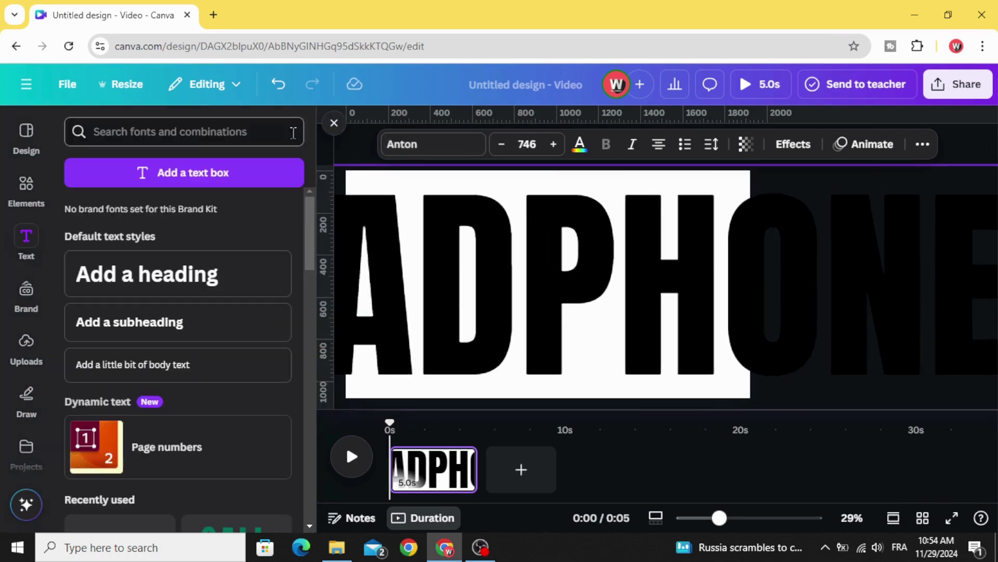
{"action": "left_click", "coordinate": [334, 125]}
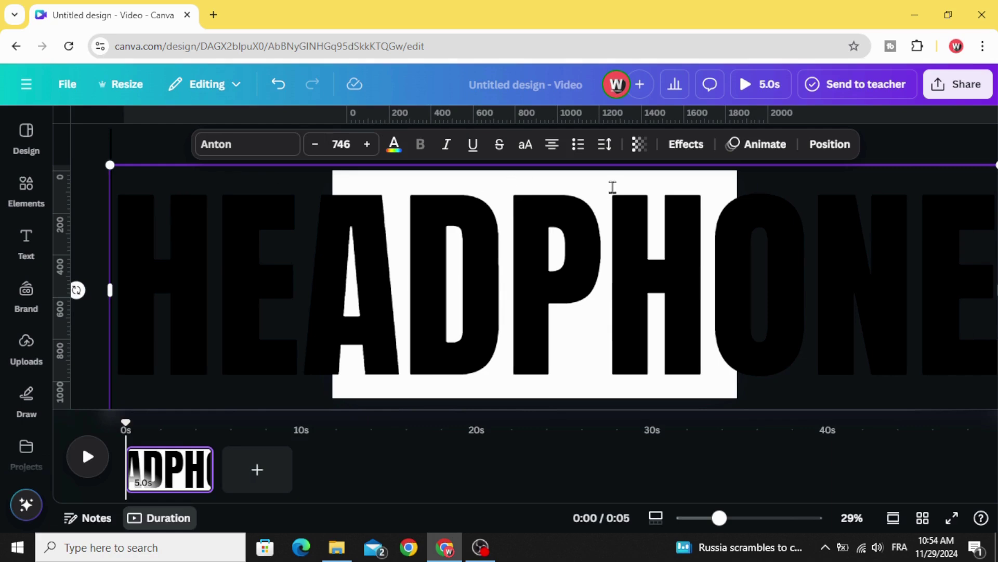
{"action": "left_click", "coordinate": [774, 471]}
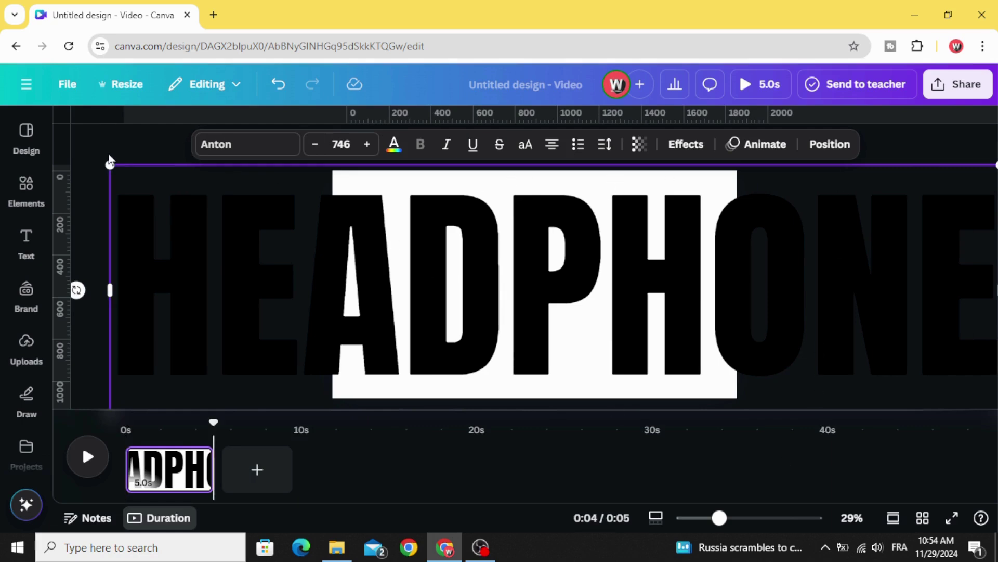
{"action": "left_click", "coordinate": [93, 275]}
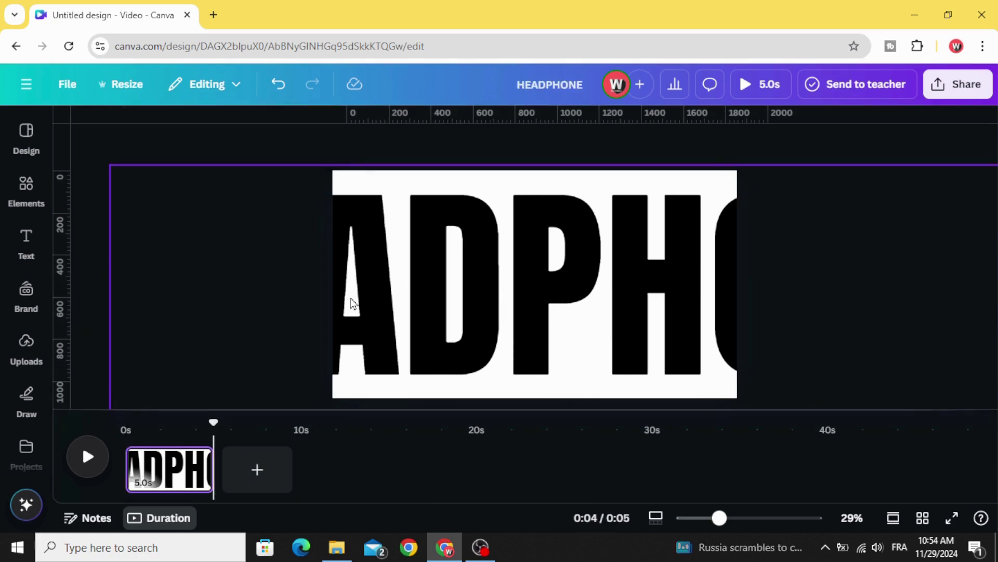
{"action": "left_click_drag", "start_coordinate": [350, 302], "coordinate": [576, 310]}
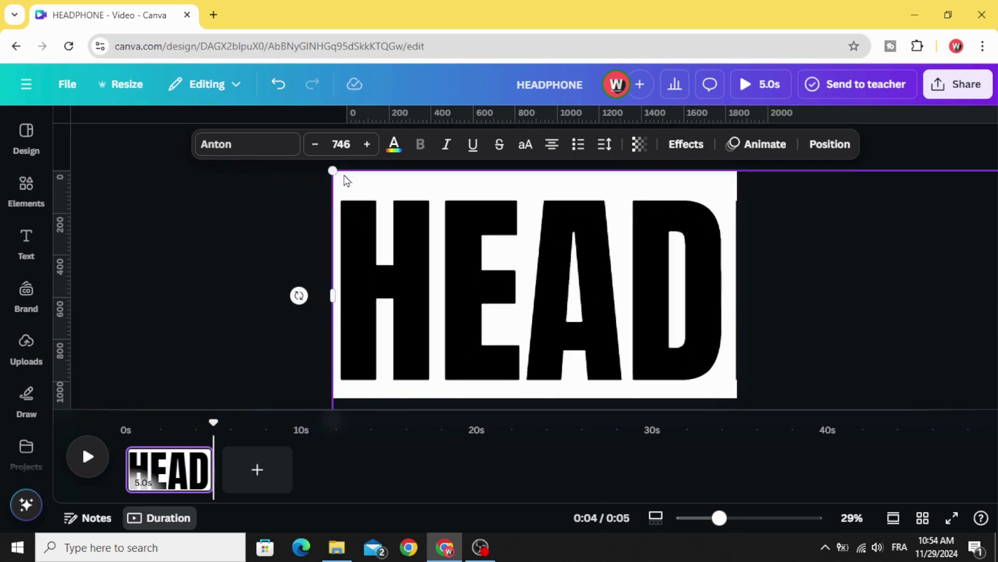
{"action": "left_click_drag", "start_coordinate": [333, 171], "coordinate": [310, 162]}
{"action": "left_click_drag", "start_coordinate": [396, 290], "coordinate": [409, 286]}
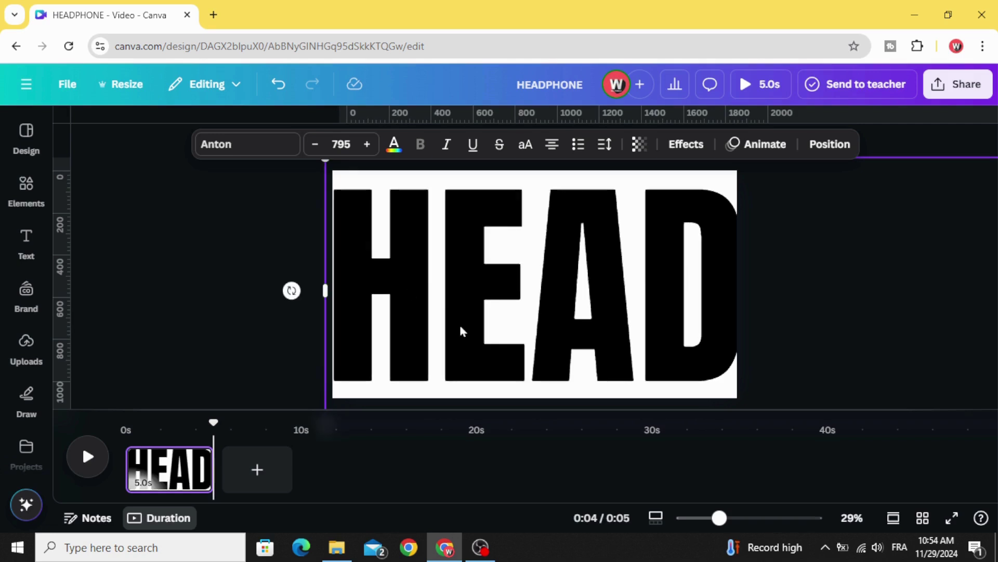
{"action": "left_click_drag", "start_coordinate": [730, 523], "coordinate": [696, 519]}
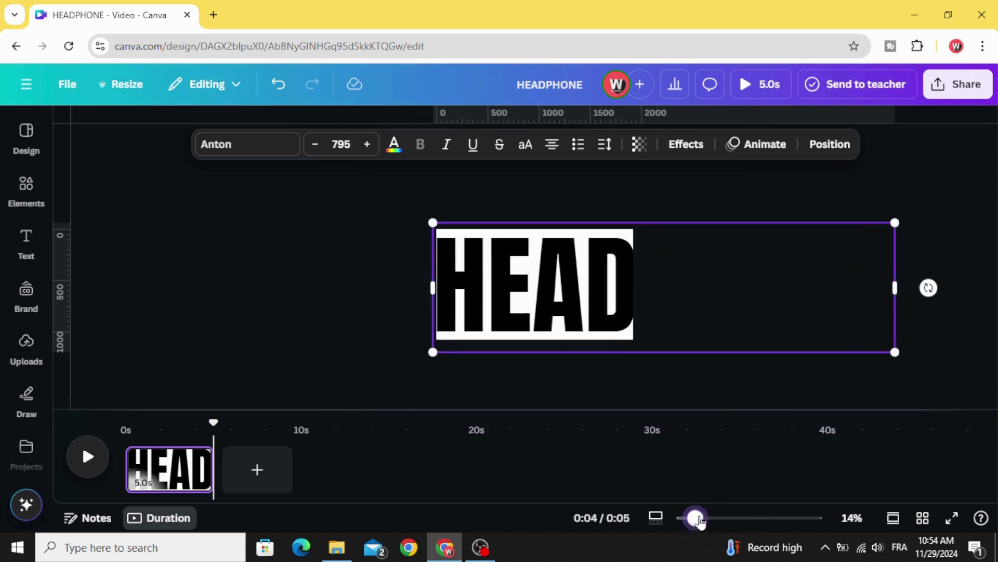
Step: Colour the HEAD text with a new custom orange #FF8A00, then reselect it
{"action": "left_click", "coordinate": [393, 146]}
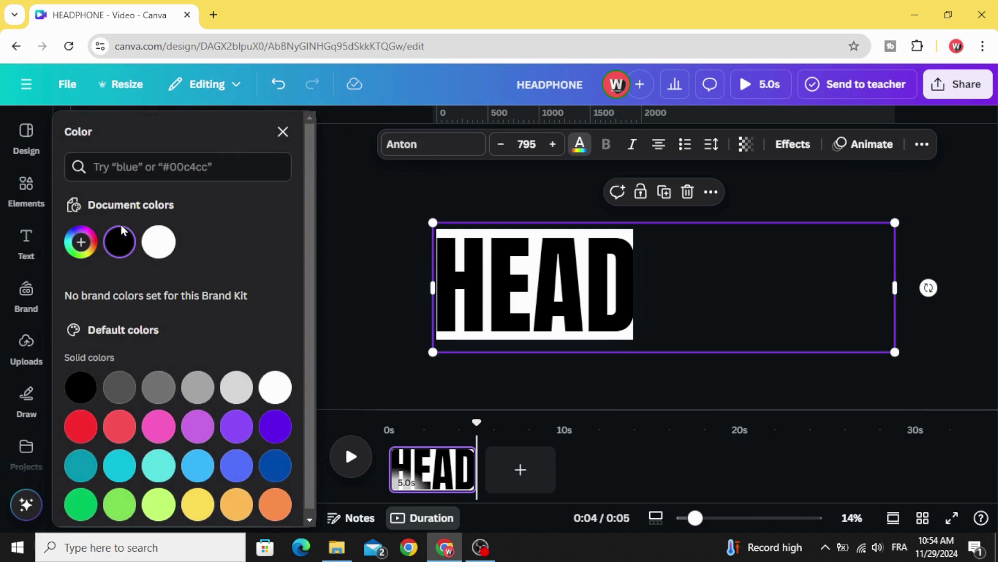
{"action": "left_click", "coordinate": [78, 245]}
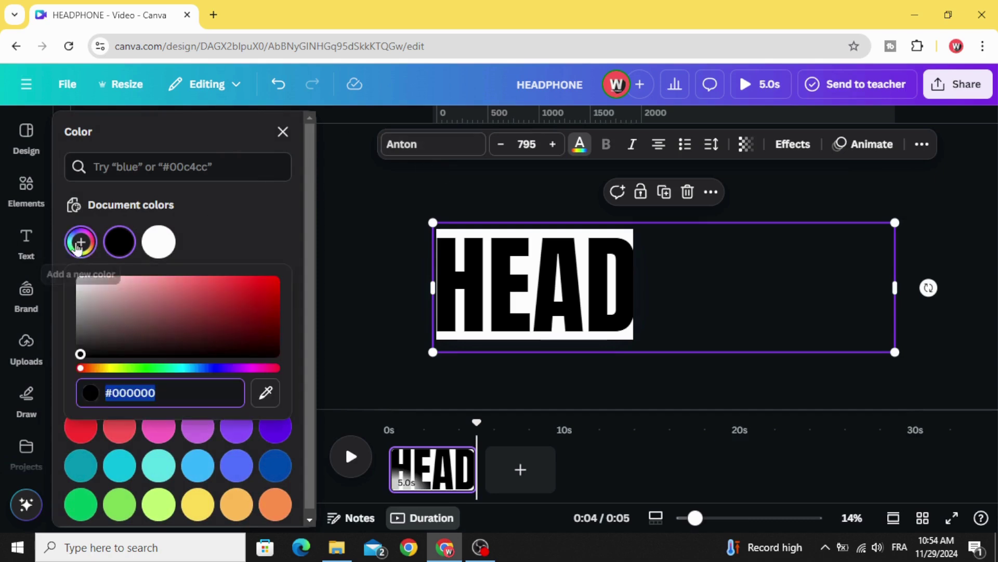
{"action": "left_click", "coordinate": [98, 368]}
{"action": "left_click", "coordinate": [276, 280]}
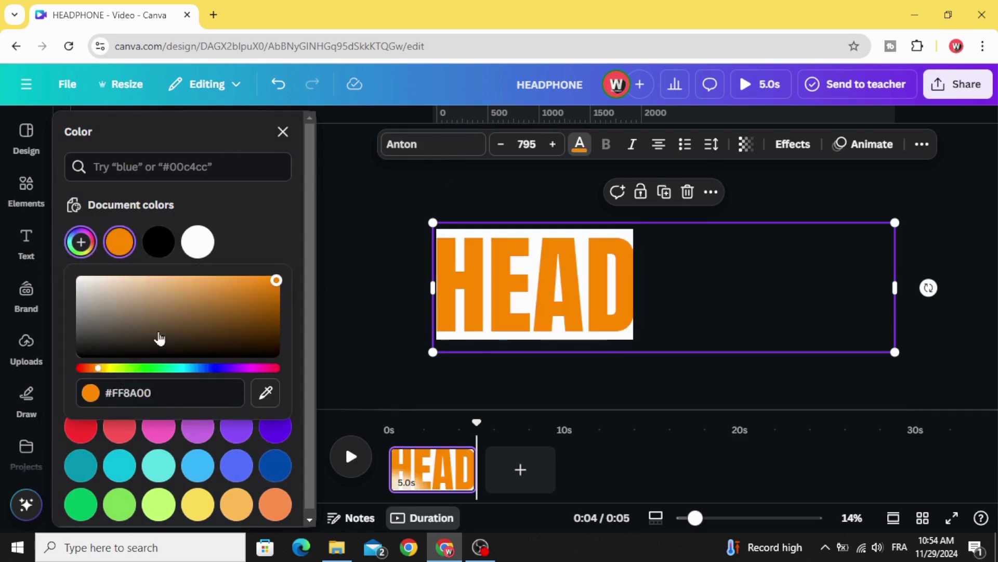
{"action": "left_click", "coordinate": [357, 215]}
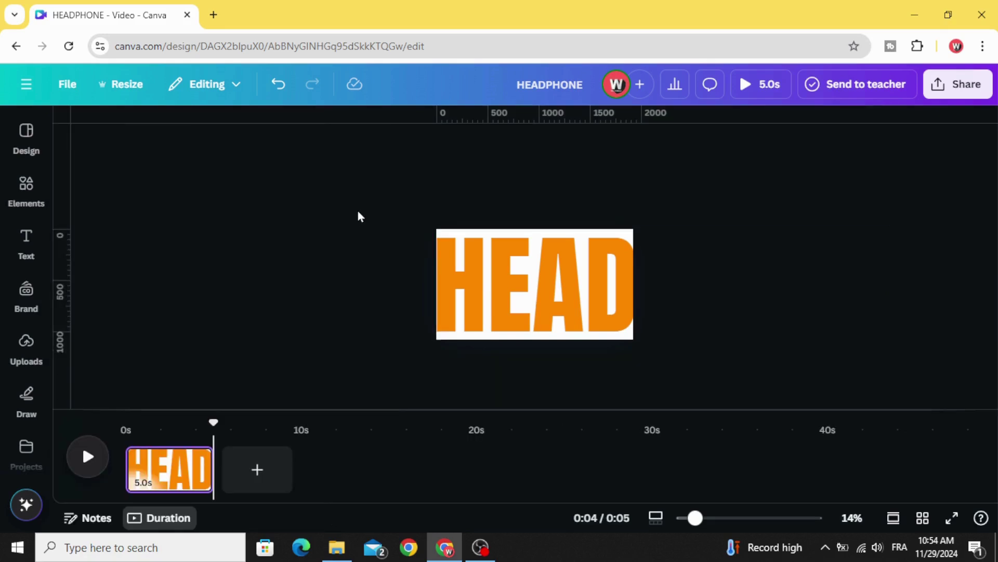
{"action": "left_click", "coordinate": [470, 270]}
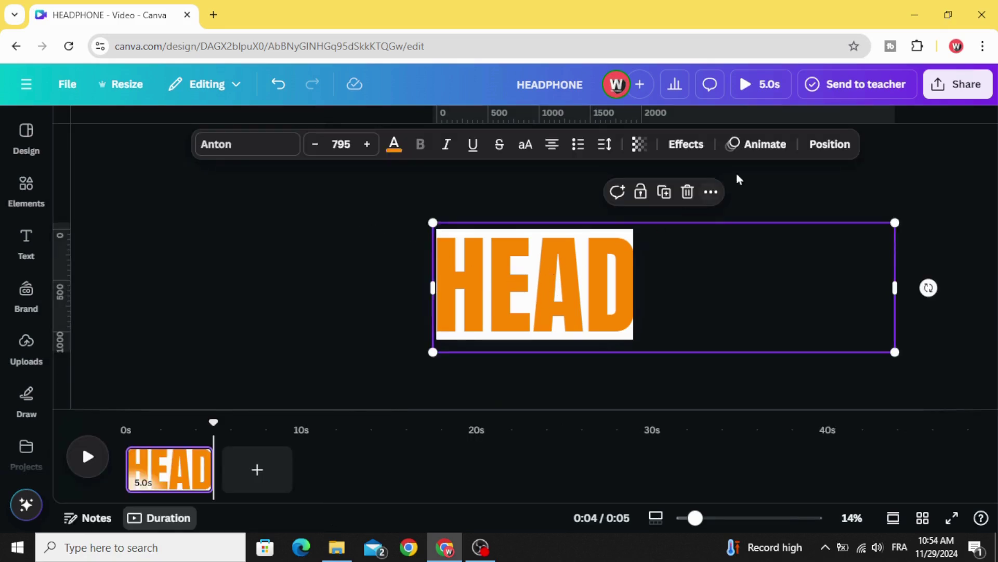
Step: Record a custom motion path sliding HEADPHONE left, using the Steady movement style
{"action": "left_click", "coordinate": [765, 145]}
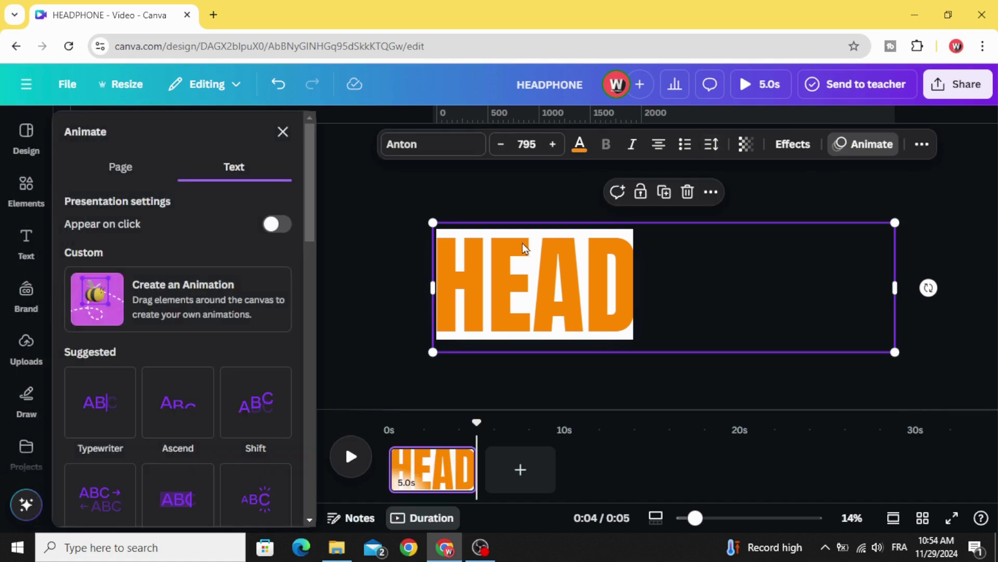
{"action": "left_click", "coordinate": [217, 295]}
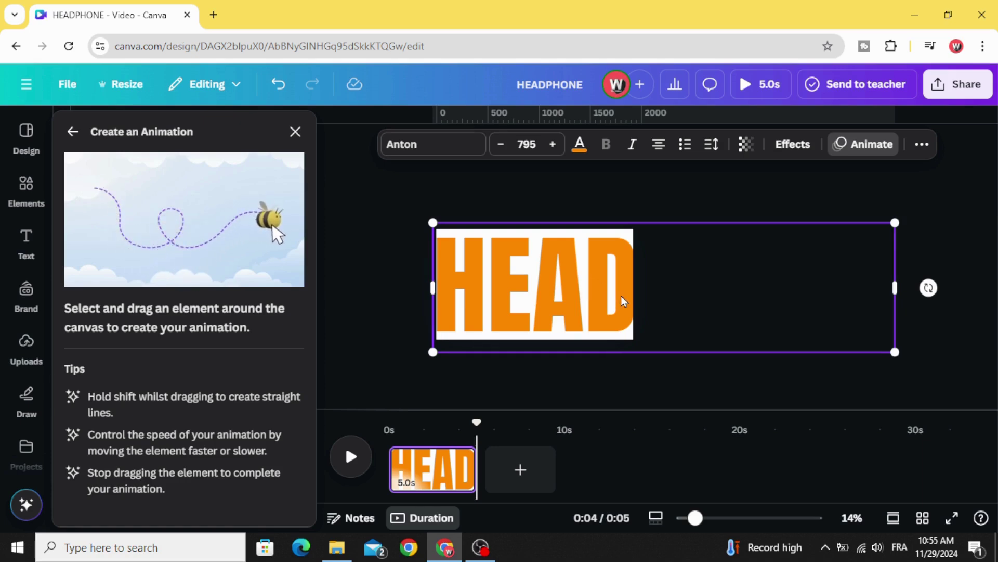
{"action": "left_click_drag", "start_coordinate": [620, 296], "coordinate": [357, 298]}
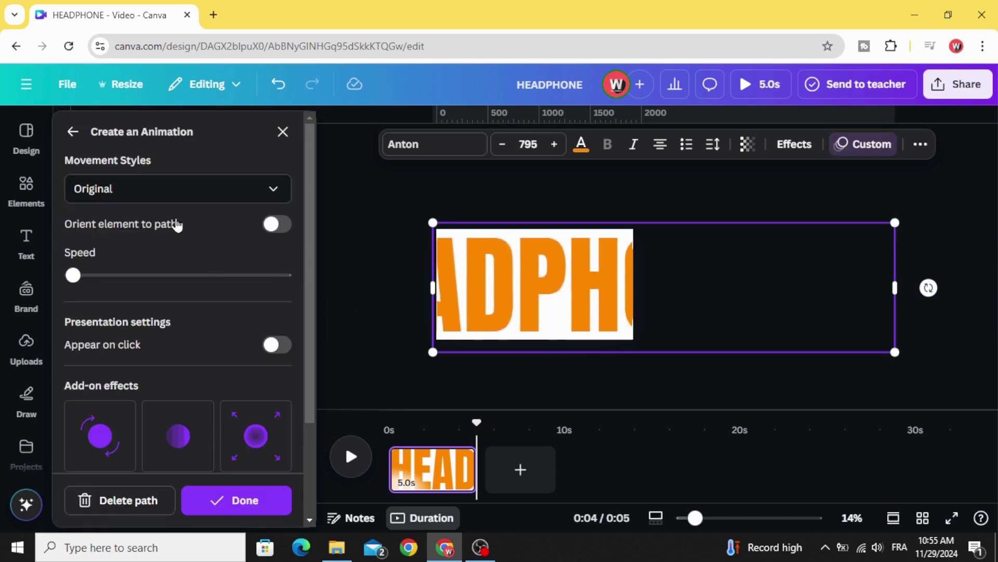
{"action": "left_click", "coordinate": [183, 197]}
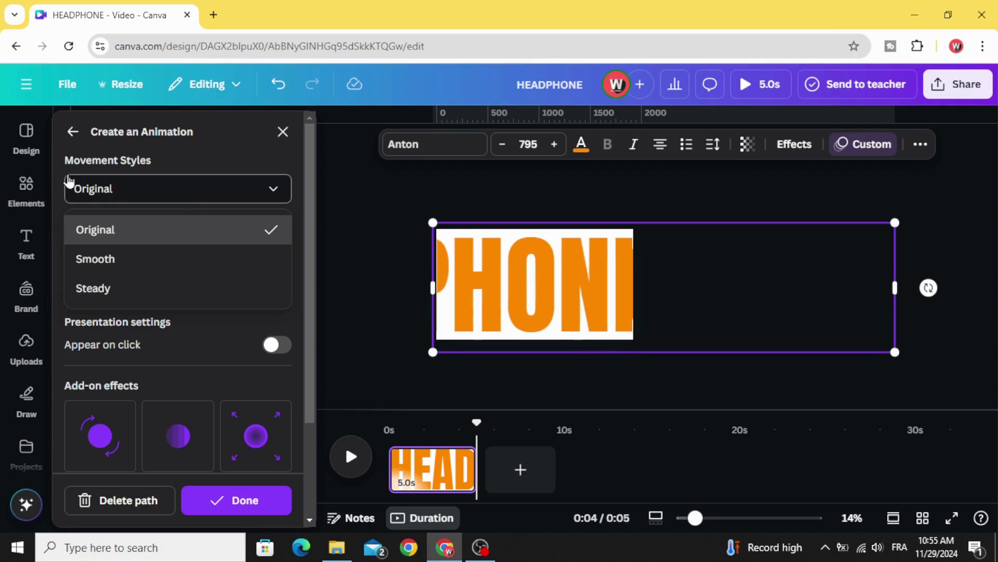
{"action": "left_click", "coordinate": [149, 300]}
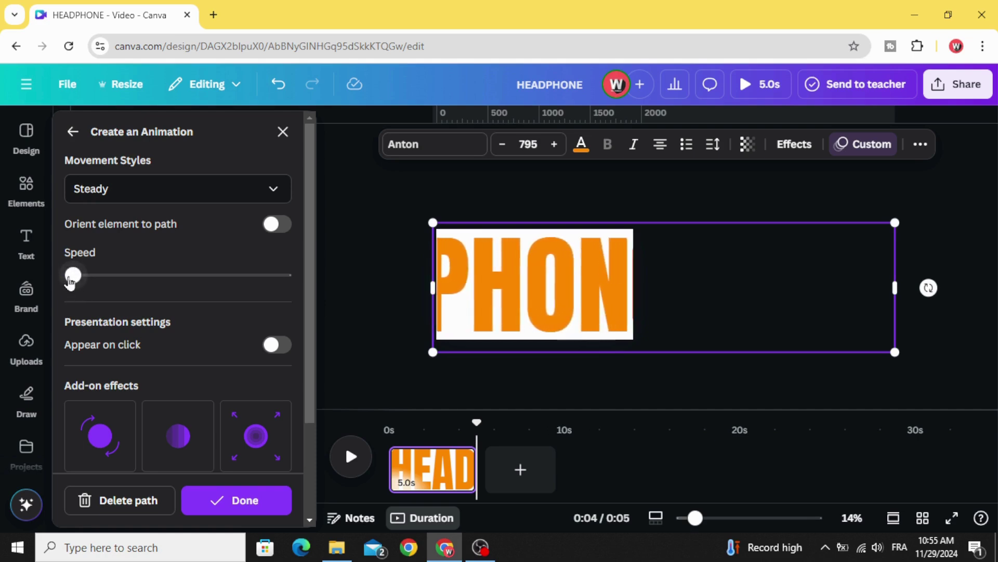
{"action": "left_click", "coordinate": [392, 283]}
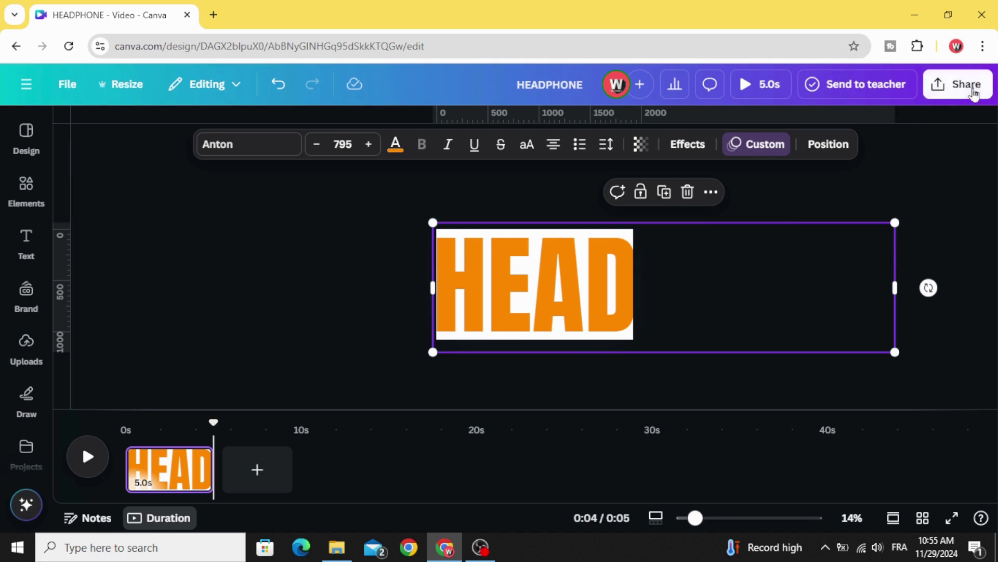
Step: Extend the page to 6.0s and download the design as HEADPHONE.mp4
{"action": "mouse_move", "coordinate": [211, 473]}
{"action": "left_mouse_down"}
{"action": "mouse_move", "coordinate": [229, 476]}
{"action": "mouse_move", "coordinate": [220, 477]}
{"action": "left_mouse_up"}
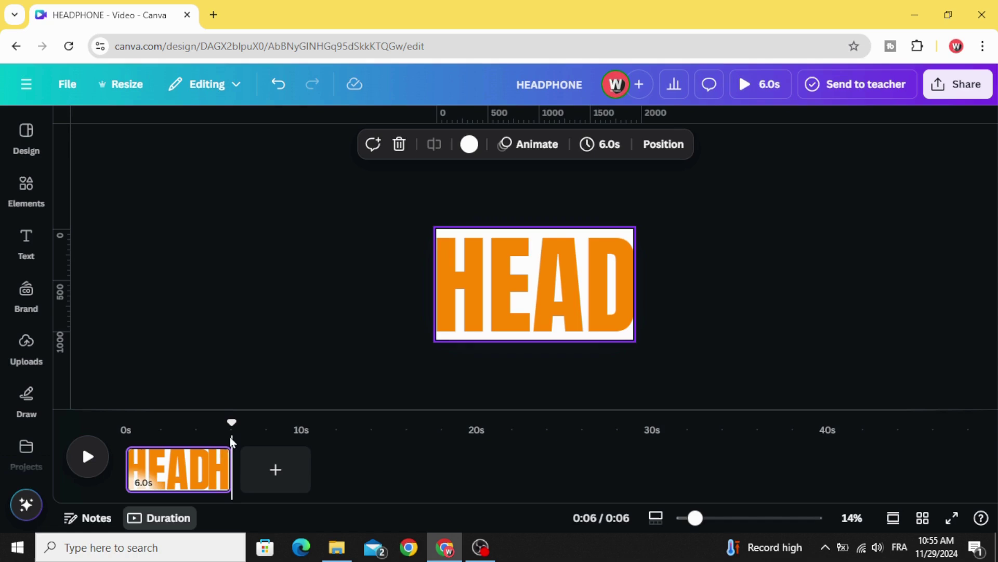
{"action": "left_click", "coordinate": [957, 85]}
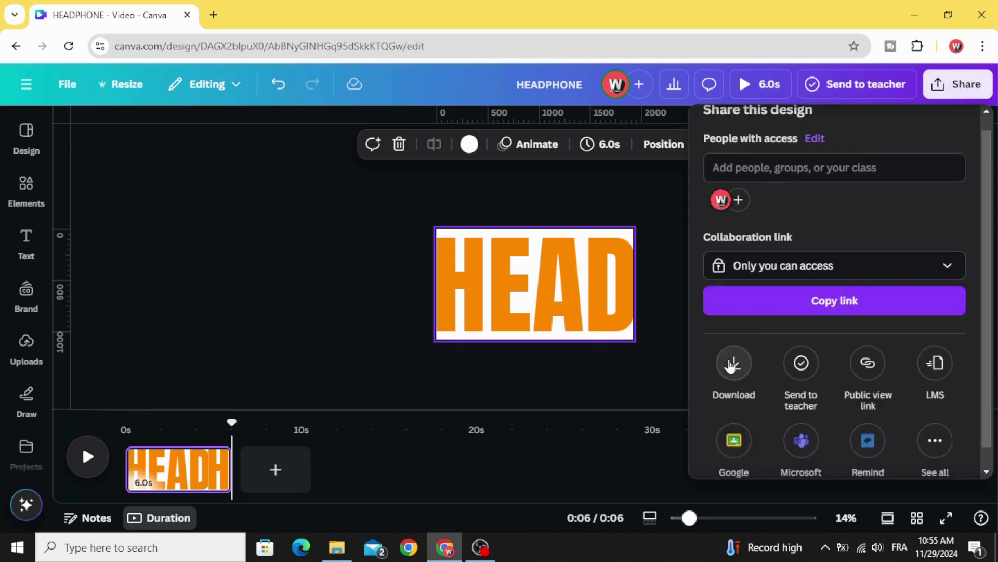
{"action": "left_click", "coordinate": [734, 363]}
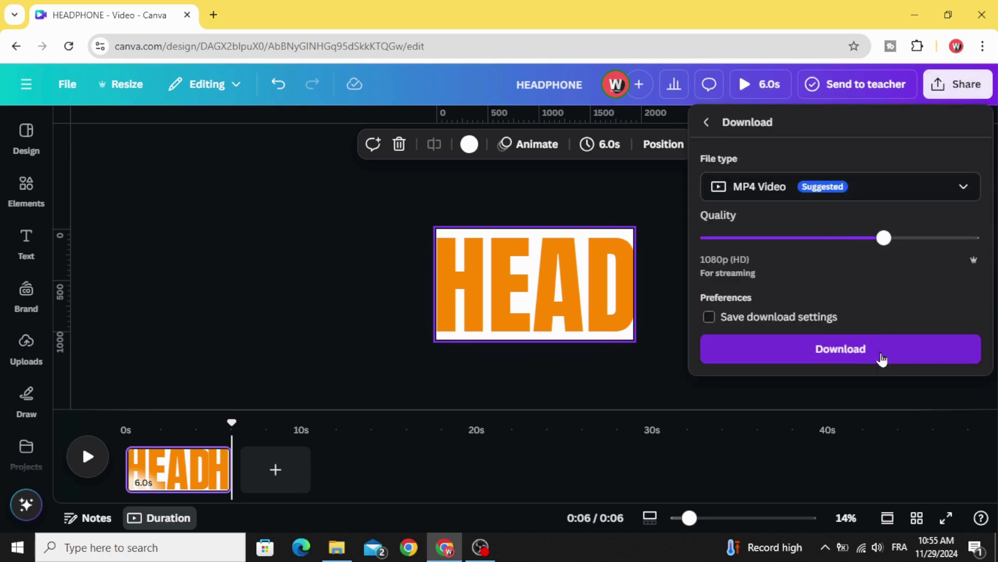
{"action": "left_click", "coordinate": [866, 353]}
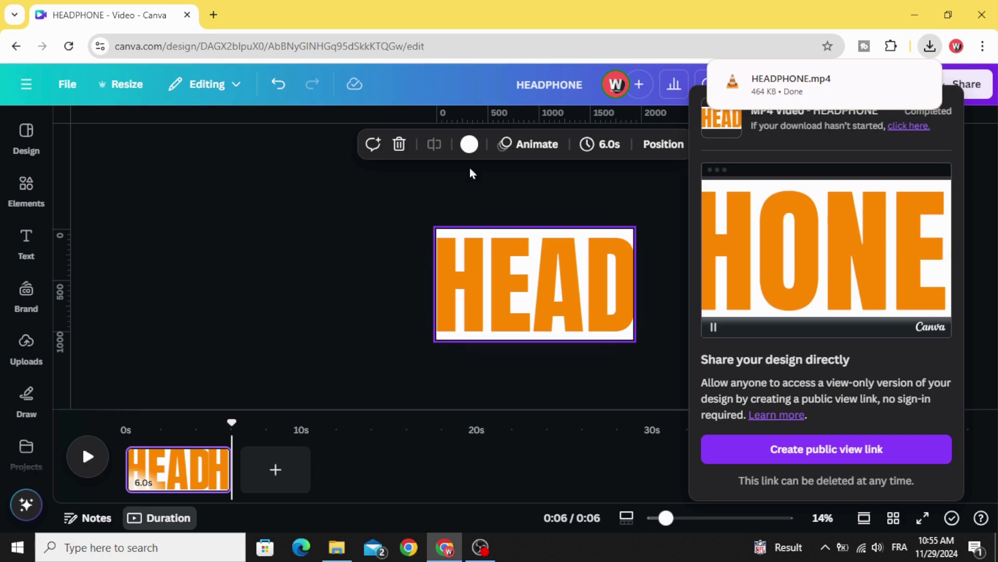
{"action": "left_click", "coordinate": [931, 46]}
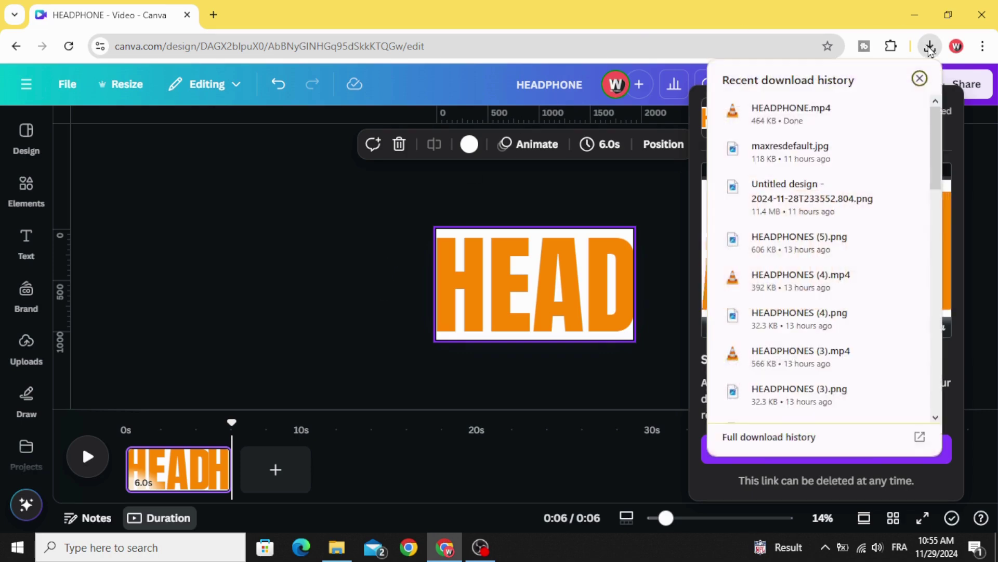
Step: Drag HEADPHONE.mp4 from Chrome's downloads into Canva's uploaded videos
{"action": "left_click_drag", "start_coordinate": [827, 125], "coordinate": [59, 340]}
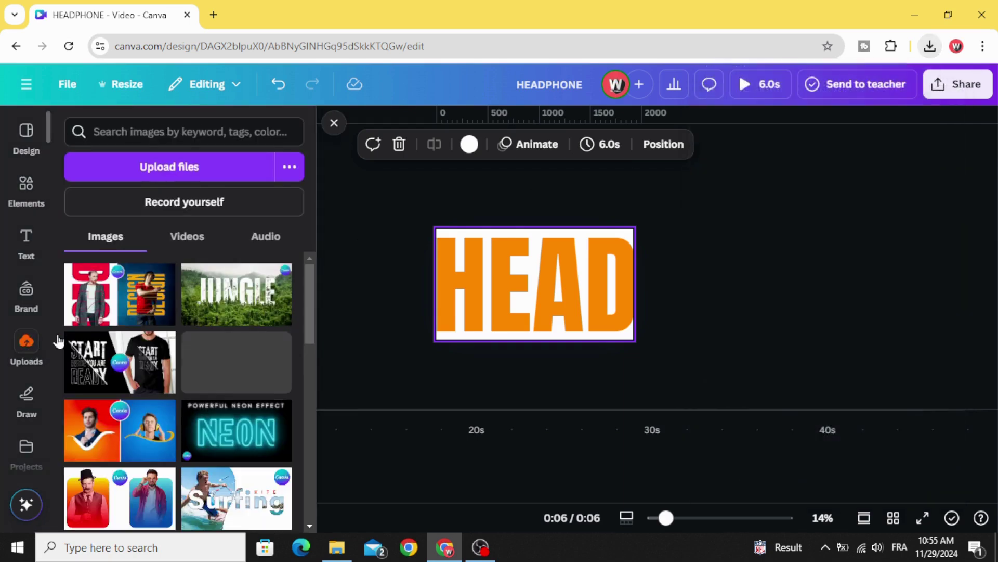
{"action": "left_click", "coordinate": [188, 235]}
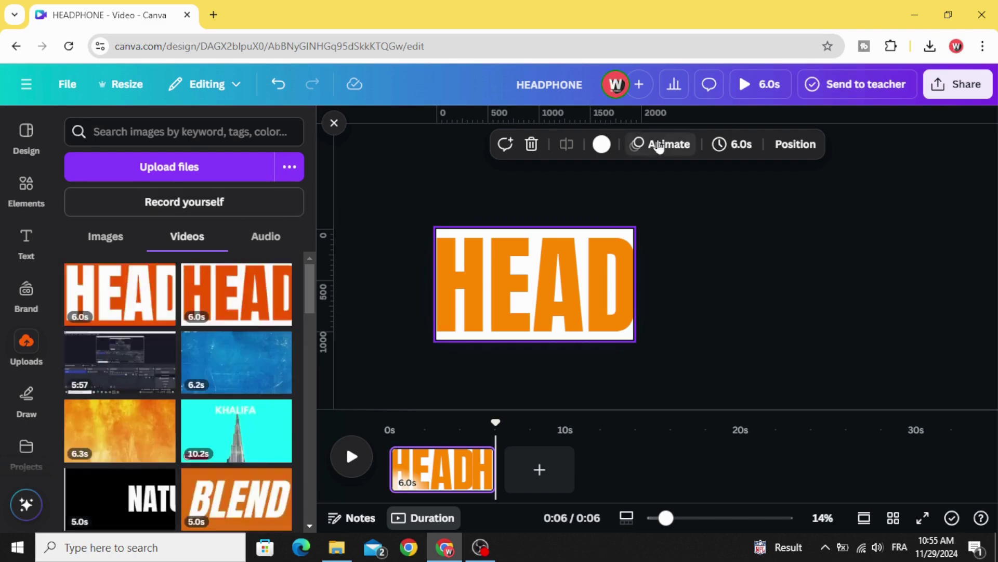
{"action": "left_click", "coordinate": [931, 47]}
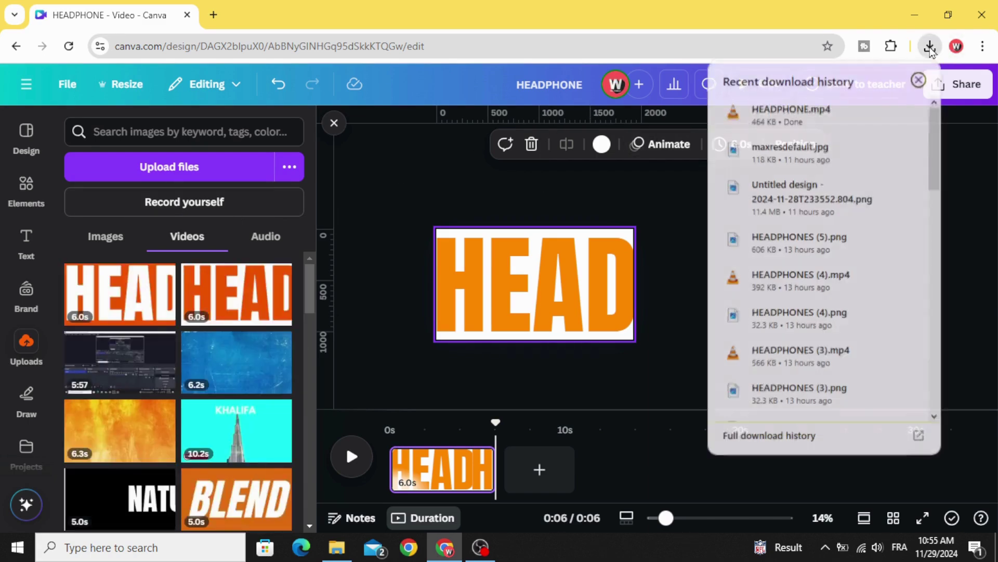
{"action": "left_click_drag", "start_coordinate": [829, 123], "coordinate": [176, 314]}
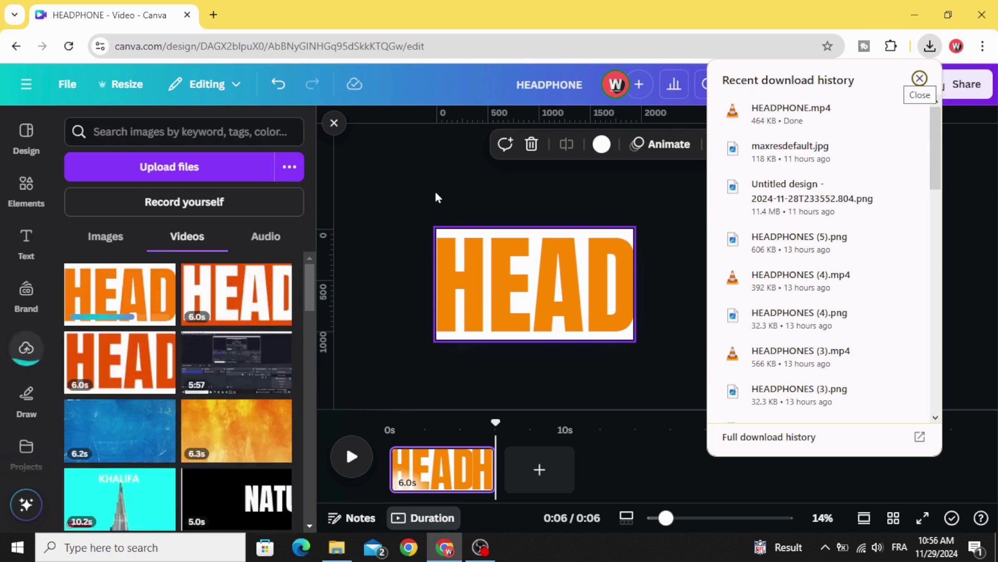
{"action": "left_click", "coordinate": [382, 205]}
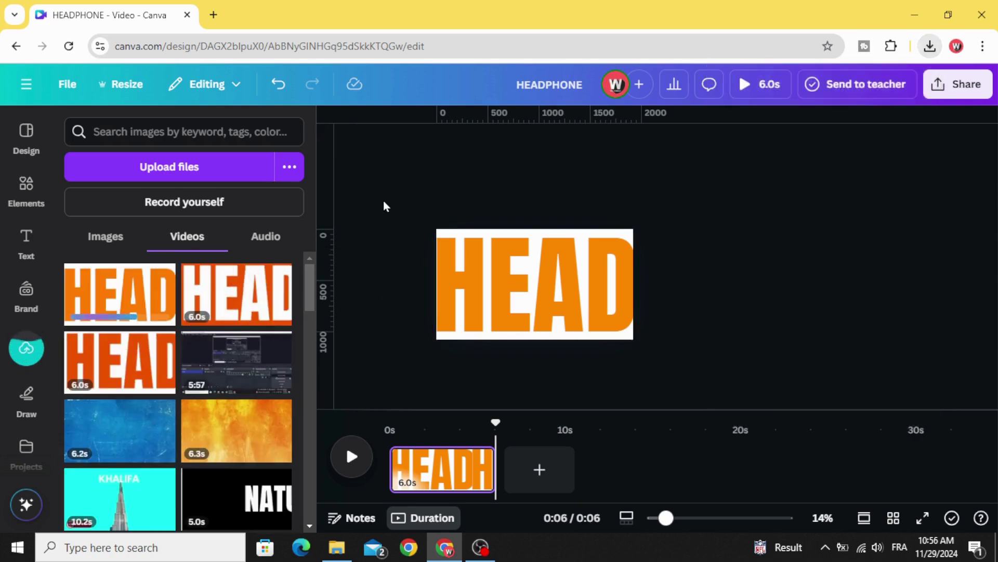
Step: Make the page background orange #ff8a00
{"action": "left_click", "coordinate": [498, 313]}
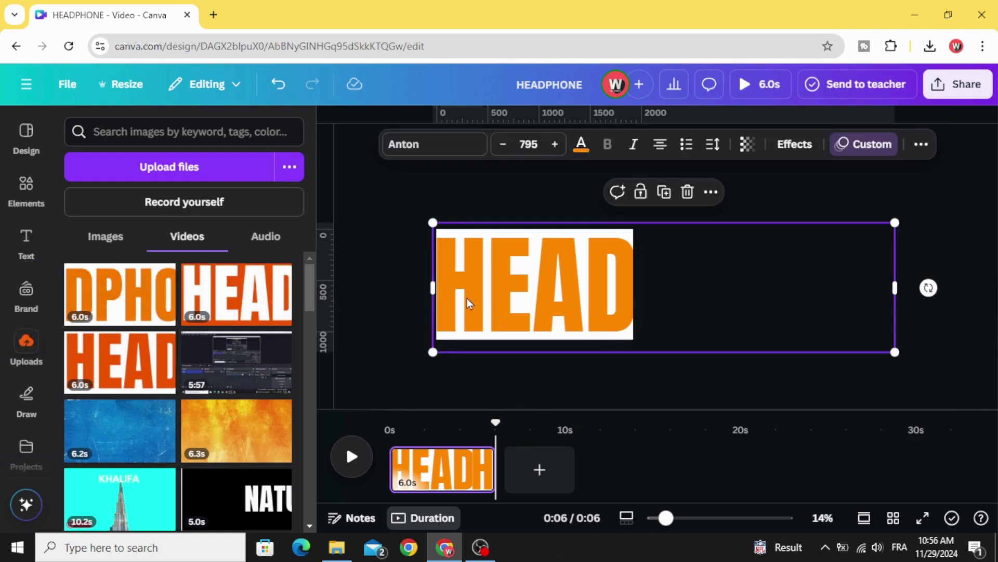
{"action": "left_click_drag", "start_coordinate": [466, 286], "coordinate": [499, 290]}
{"action": "left_click", "coordinate": [391, 289]}
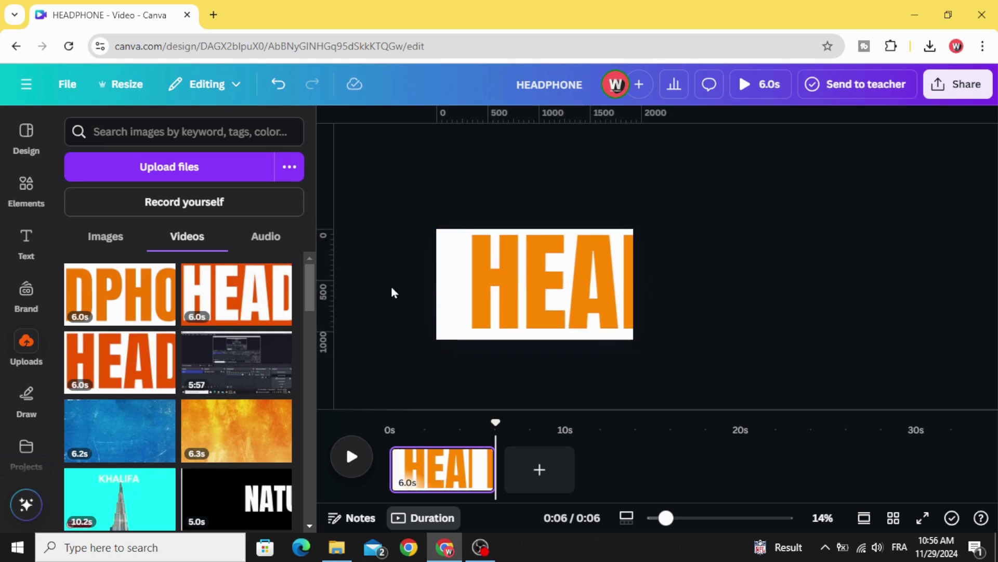
{"action": "left_click", "coordinate": [443, 275]}
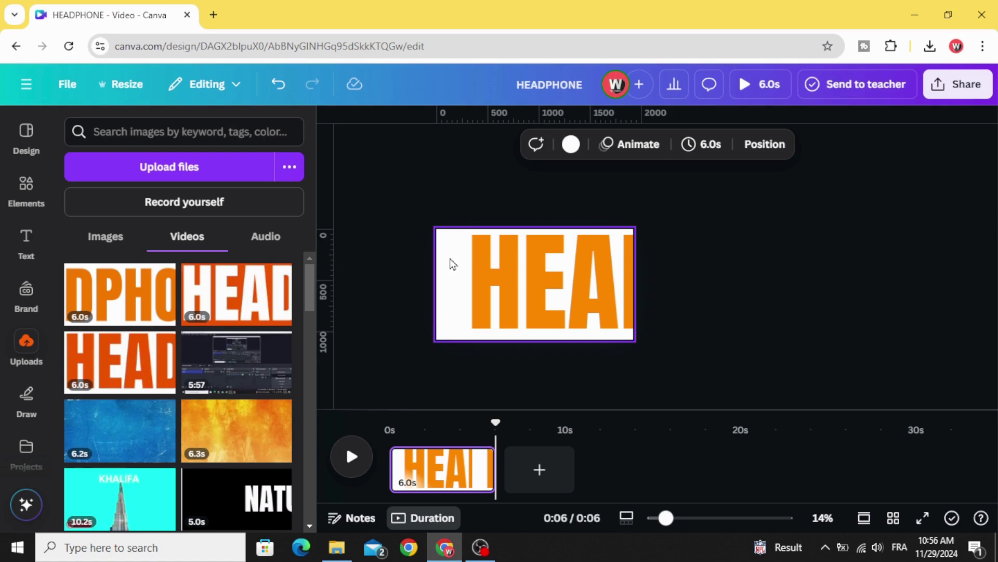
{"action": "left_click", "coordinate": [570, 145]}
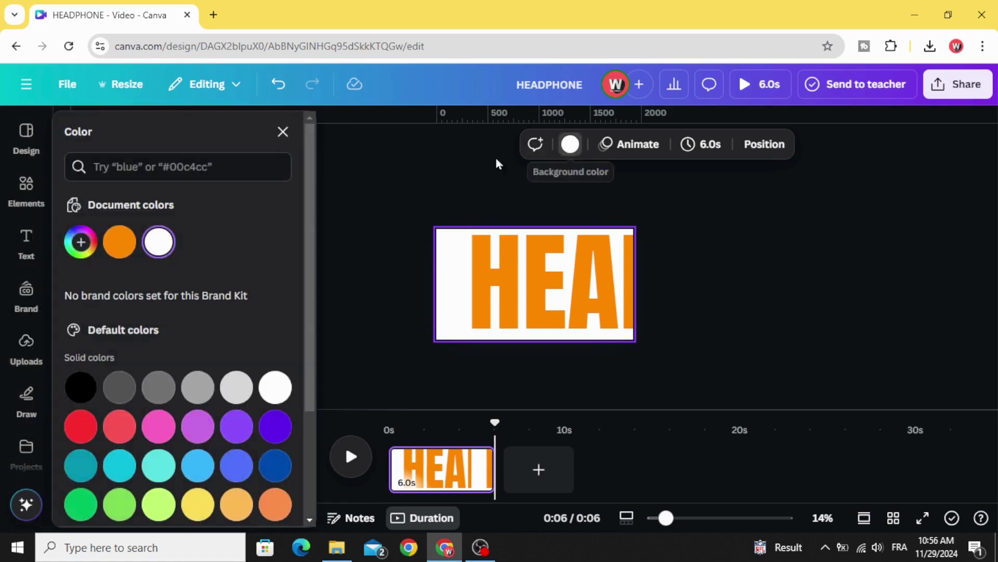
{"action": "left_click", "coordinate": [118, 243]}
Step: Turn the HEADPHONE text white and move it back to the page centre
{"action": "left_click", "coordinate": [545, 281]}
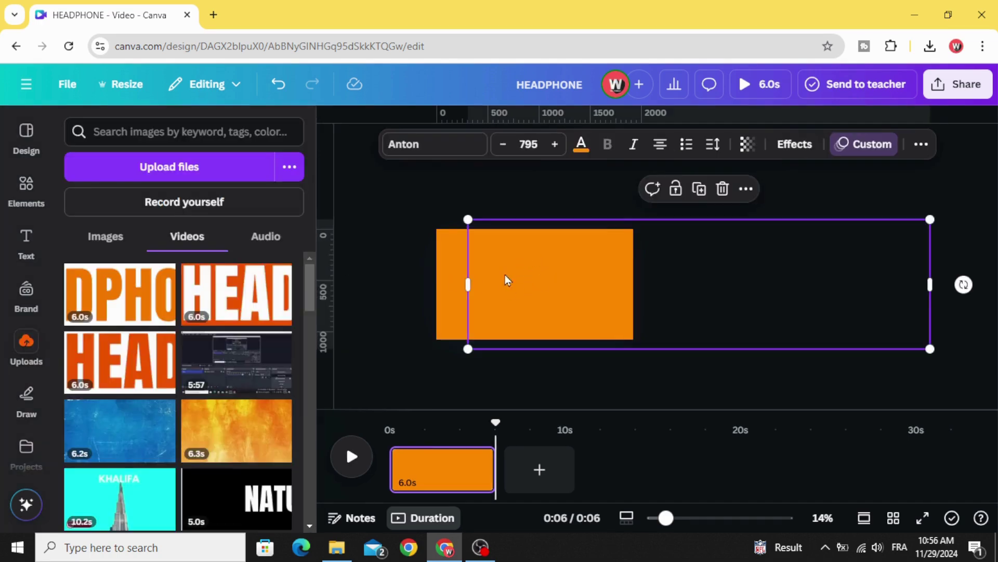
{"action": "left_click", "coordinate": [588, 150]}
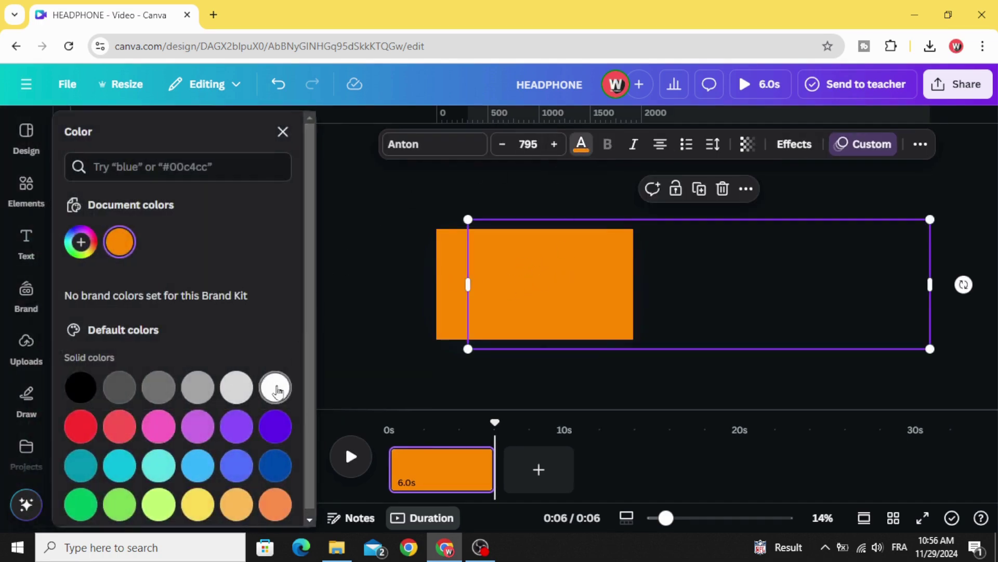
{"action": "left_click", "coordinate": [276, 387]}
{"action": "left_click_drag", "start_coordinate": [586, 304], "coordinate": [558, 307]}
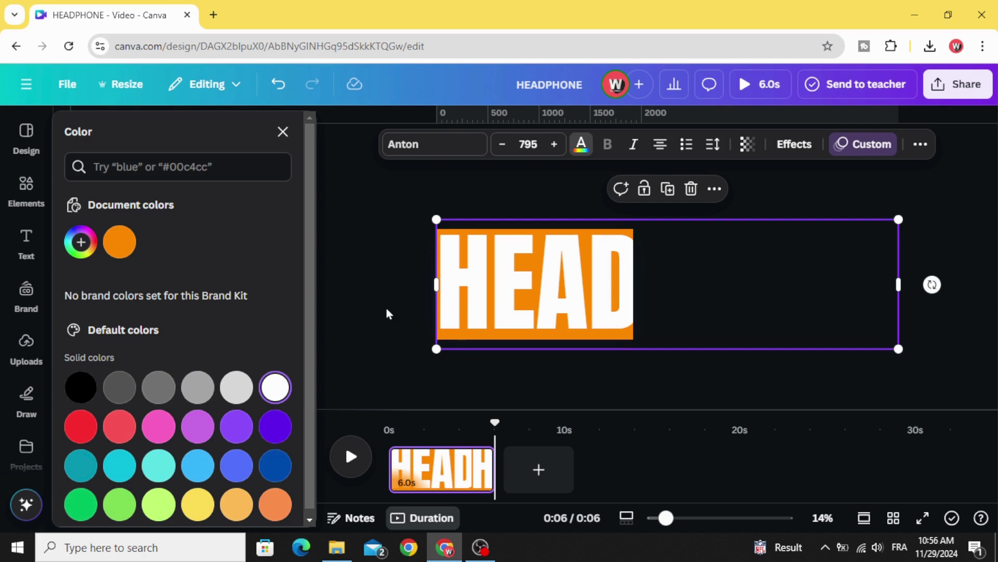
Step: Download the orange-background design as an MP4 video
{"action": "left_click", "coordinate": [957, 84]}
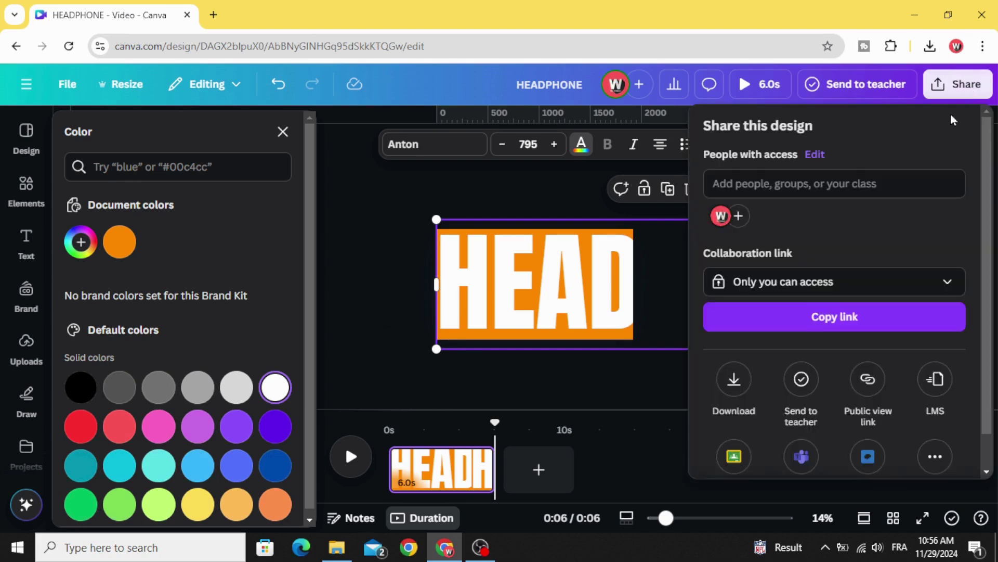
{"action": "scroll", "coordinate": [738, 338], "scroll_direction": "down", "scroll_amount": 1}
{"action": "left_click", "coordinate": [733, 341]}
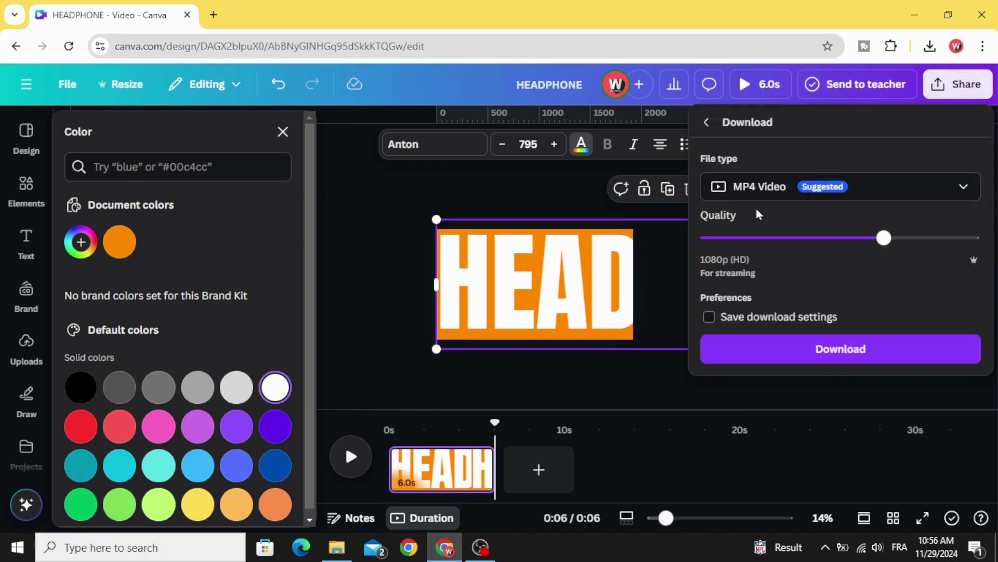
{"action": "left_click", "coordinate": [866, 350]}
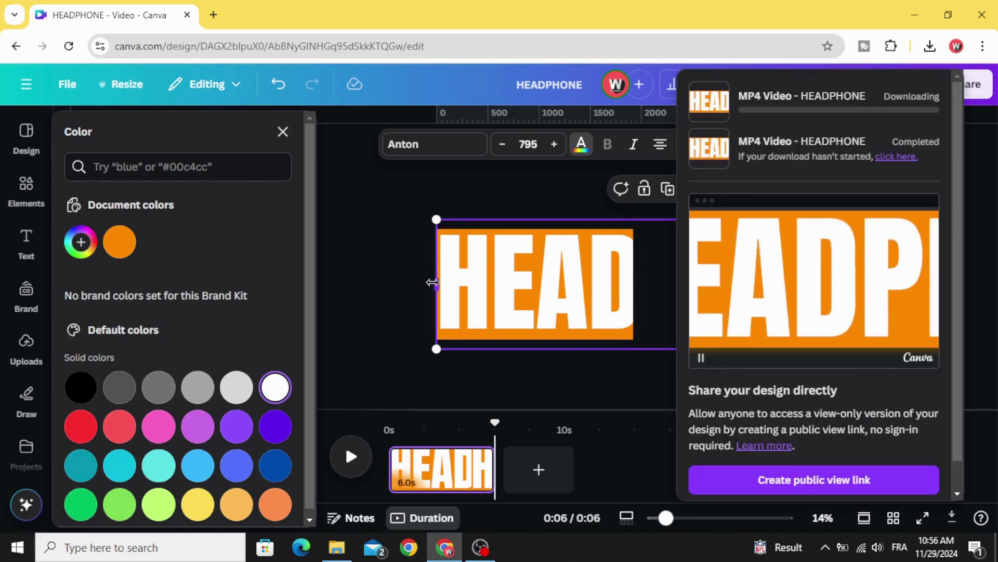
Step: Upload the downloaded HEADPHONE (1).mp4 into Canva's uploaded videos
{"action": "left_click", "coordinate": [361, 329]}
{"action": "left_click", "coordinate": [930, 46]}
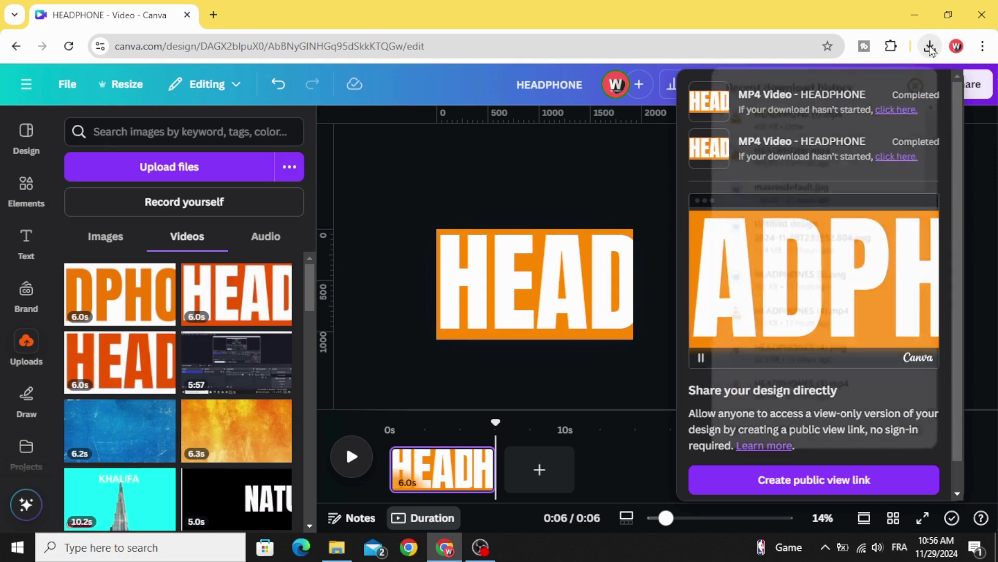
{"action": "left_click_drag", "start_coordinate": [831, 128], "coordinate": [366, 251]}
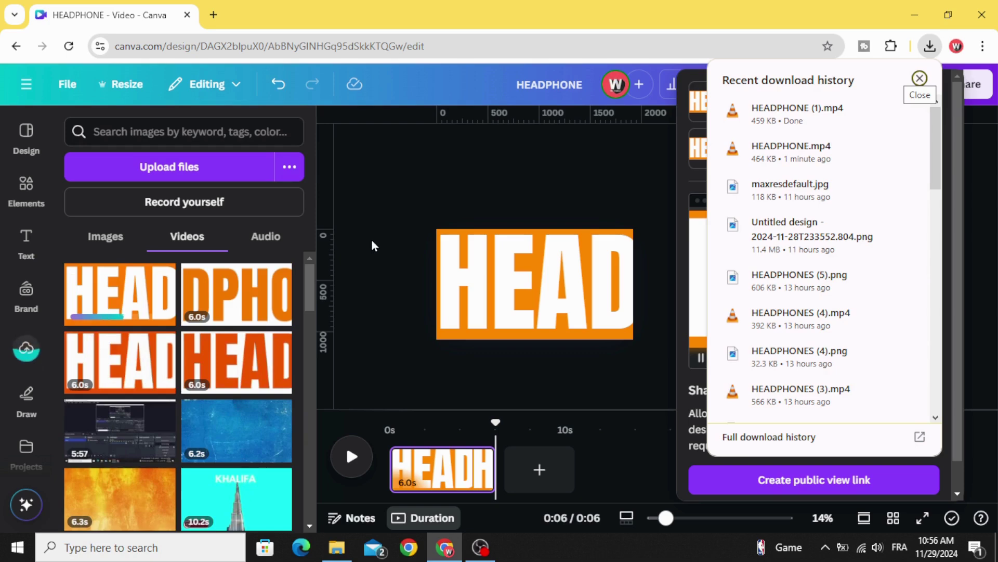
{"action": "left_click", "coordinate": [372, 245]}
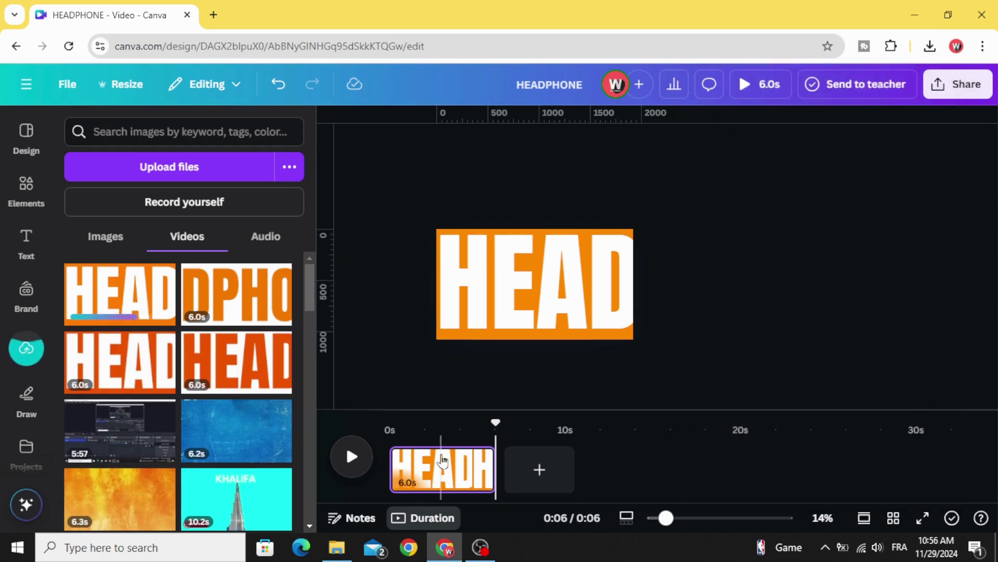
Step: Delete the current page from the timeline, leaving a blank page
{"action": "left_click", "coordinate": [443, 461]}
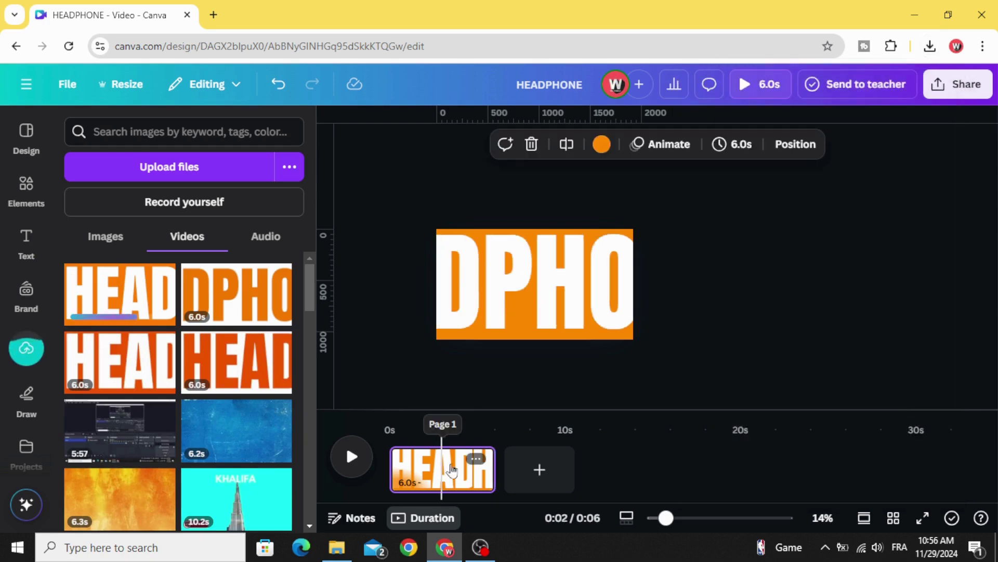
{"action": "left_click", "coordinate": [476, 459]}
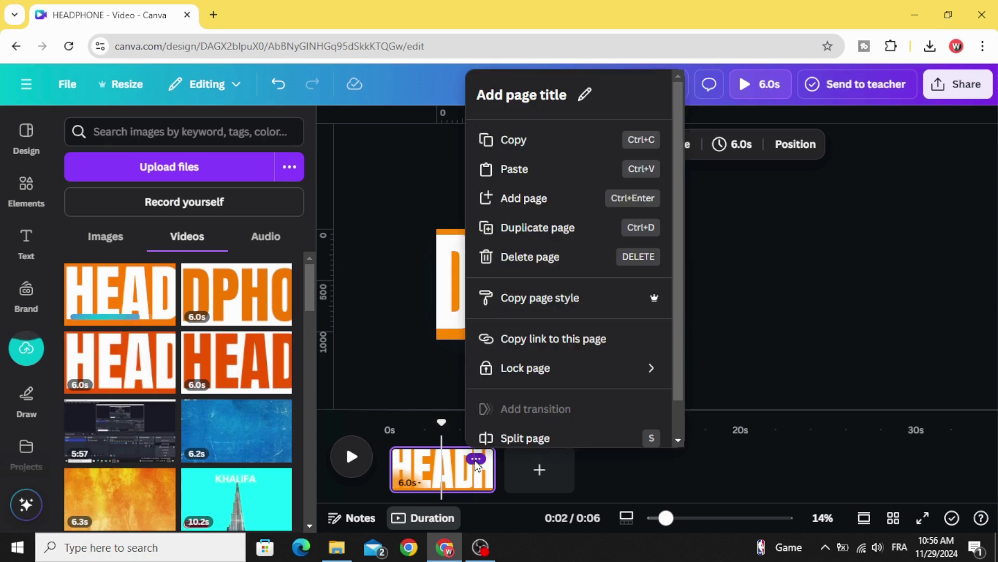
{"action": "left_click", "coordinate": [528, 258]}
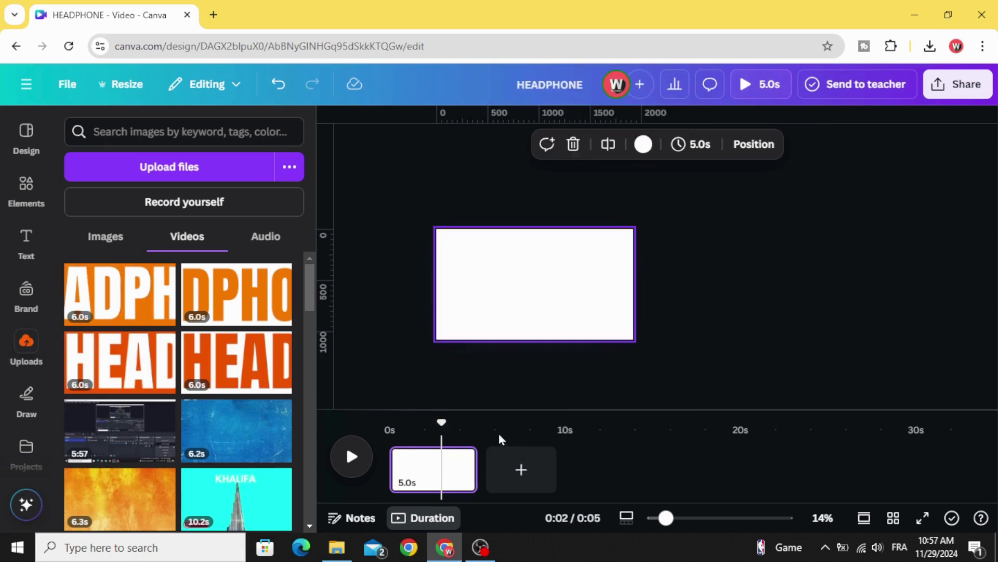
Step: Add both uploaded HEADPHONE videos and size the orange one to 960×1080 on the left half
{"action": "left_click", "coordinate": [233, 297]}
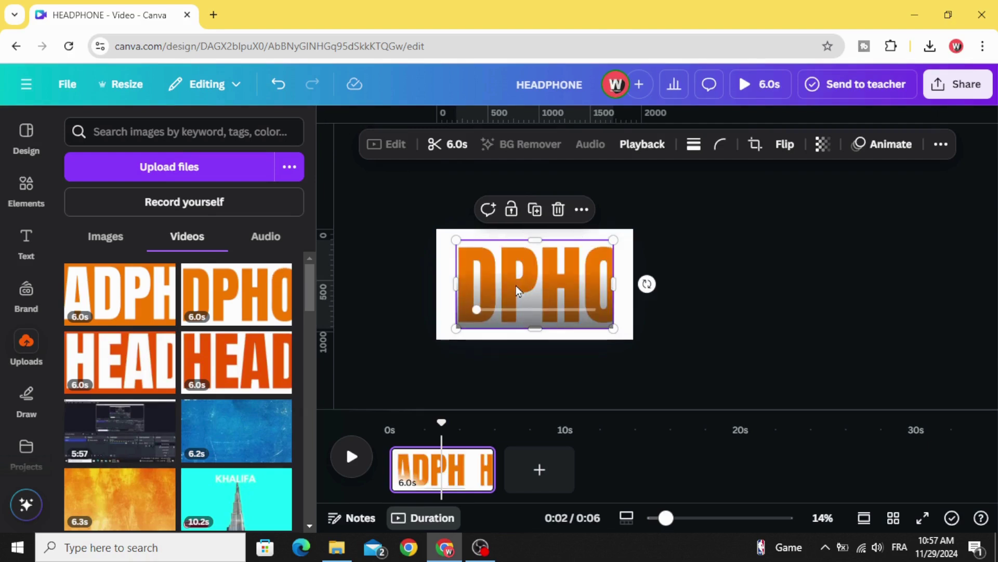
{"action": "mouse_move", "coordinate": [617, 334]}
{"action": "left_mouse_down"}
{"action": "mouse_move", "coordinate": [598, 317]}
{"action": "mouse_move", "coordinate": [633, 339]}
{"action": "mouse_move", "coordinate": [595, 327]}
{"action": "mouse_move", "coordinate": [633, 339]}
{"action": "left_mouse_up"}
{"action": "left_click", "coordinate": [143, 306]}
{"action": "left_click_drag", "start_coordinate": [633, 283], "coordinate": [535, 292]}
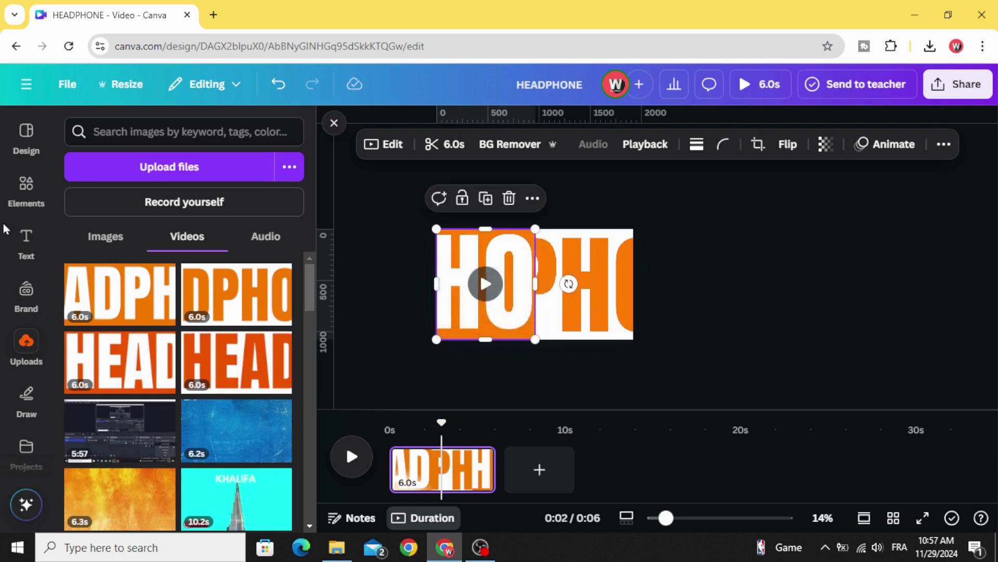
{"action": "left_click", "coordinate": [26, 189]}
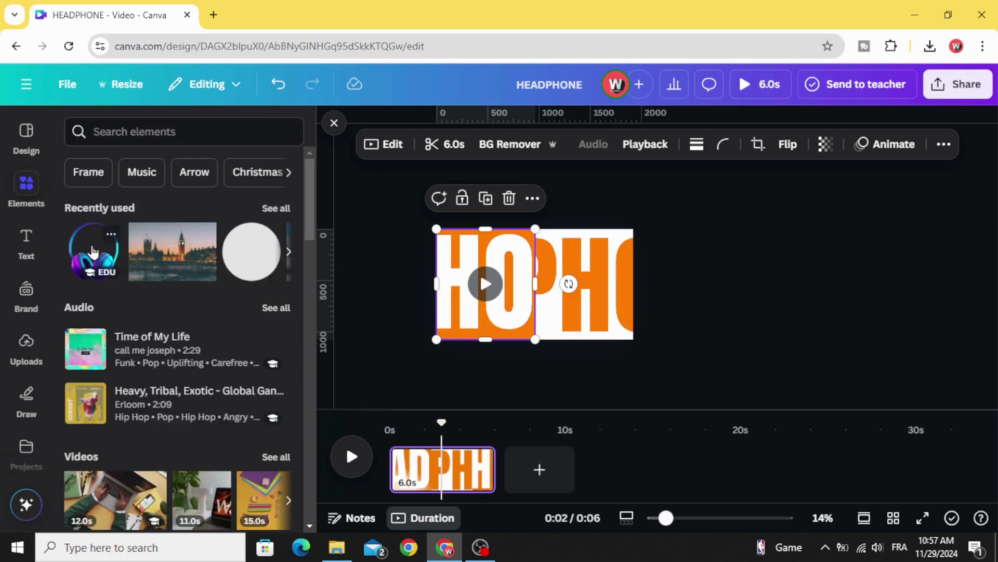
Step: Place the recently used headphone image at the centre, slightly enlarged, with an Ink entrance animation in Flow style
{"action": "left_click", "coordinate": [93, 251]}
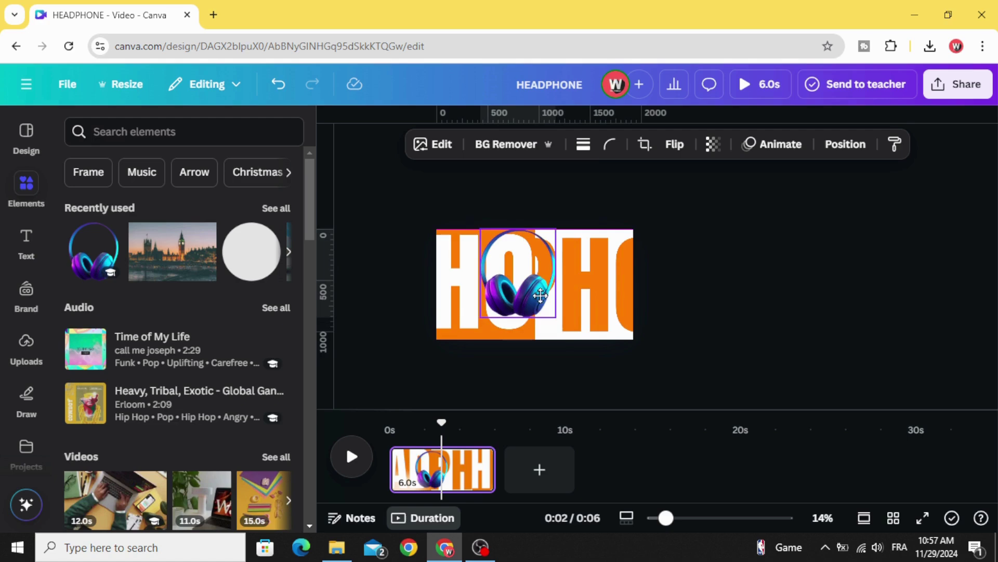
{"action": "left_click_drag", "start_coordinate": [547, 306], "coordinate": [552, 306]}
{"action": "left_click", "coordinate": [774, 144]}
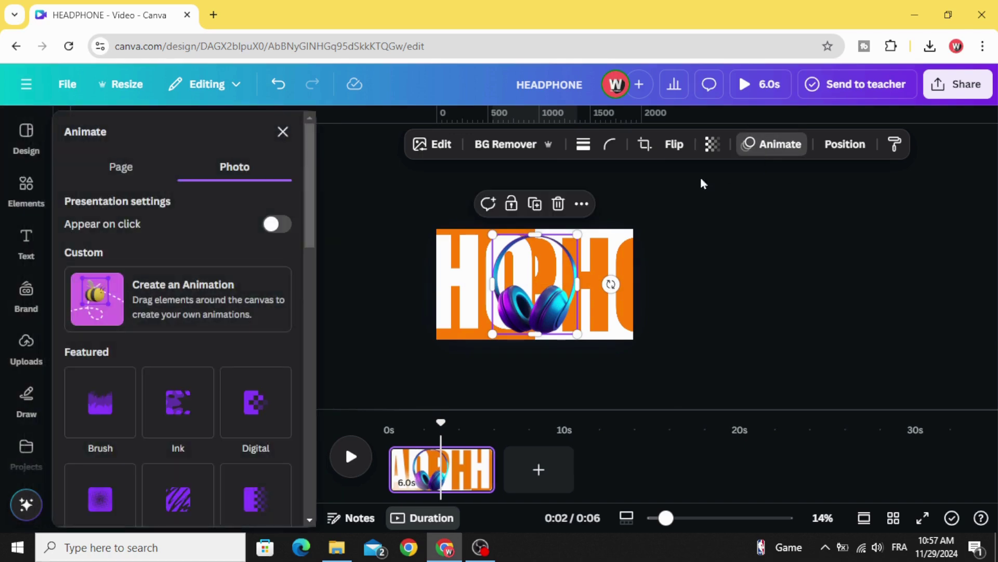
{"action": "scroll", "coordinate": [201, 312], "scroll_direction": "down", "scroll_amount": 3}
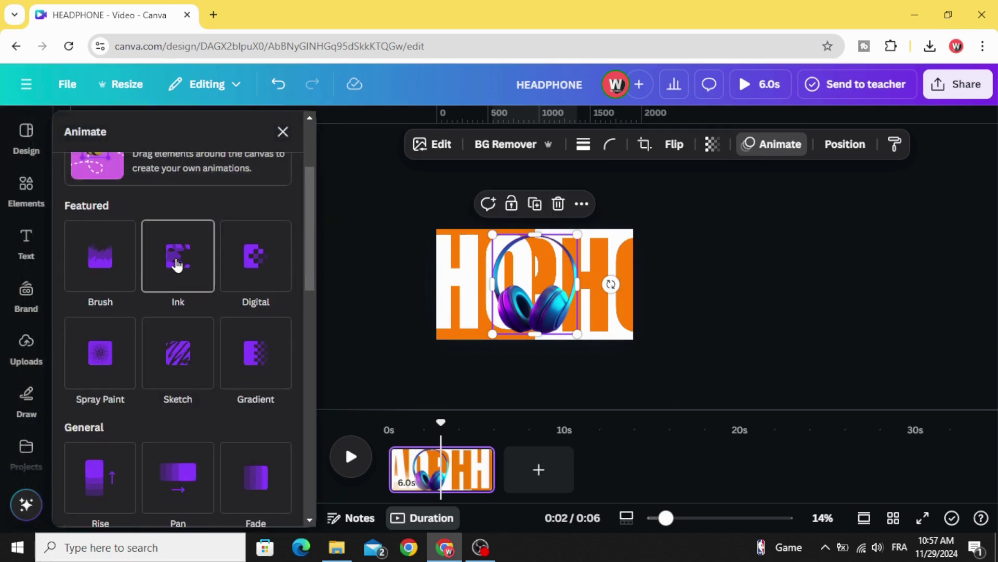
{"action": "scroll", "coordinate": [174, 250], "scroll_direction": "down", "scroll_amount": 2}
{"action": "scroll", "coordinate": [182, 251], "scroll_direction": "up", "scroll_amount": 2}
{"action": "left_click", "coordinate": [176, 240]}
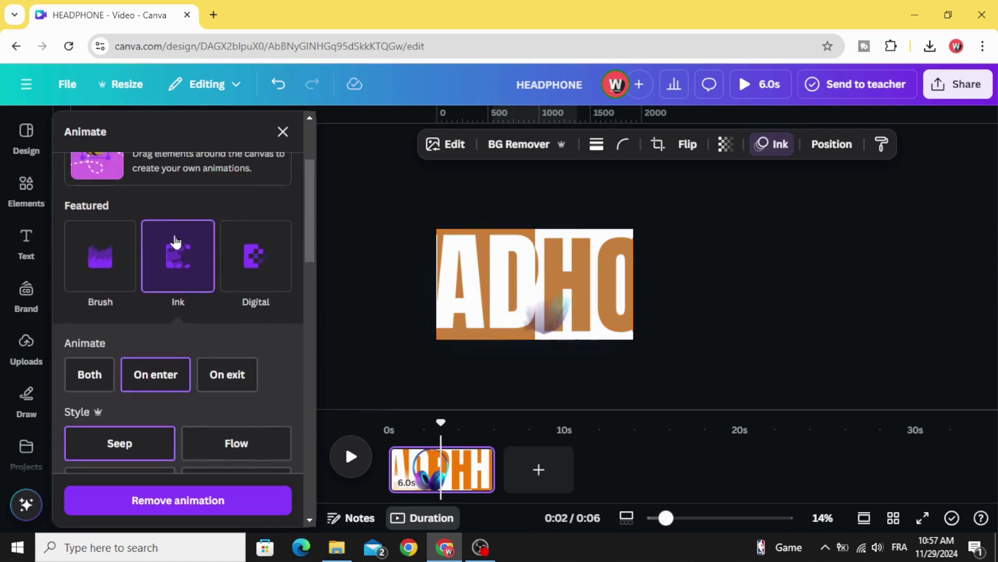
{"action": "scroll", "coordinate": [177, 247], "scroll_direction": "down", "scroll_amount": 2}
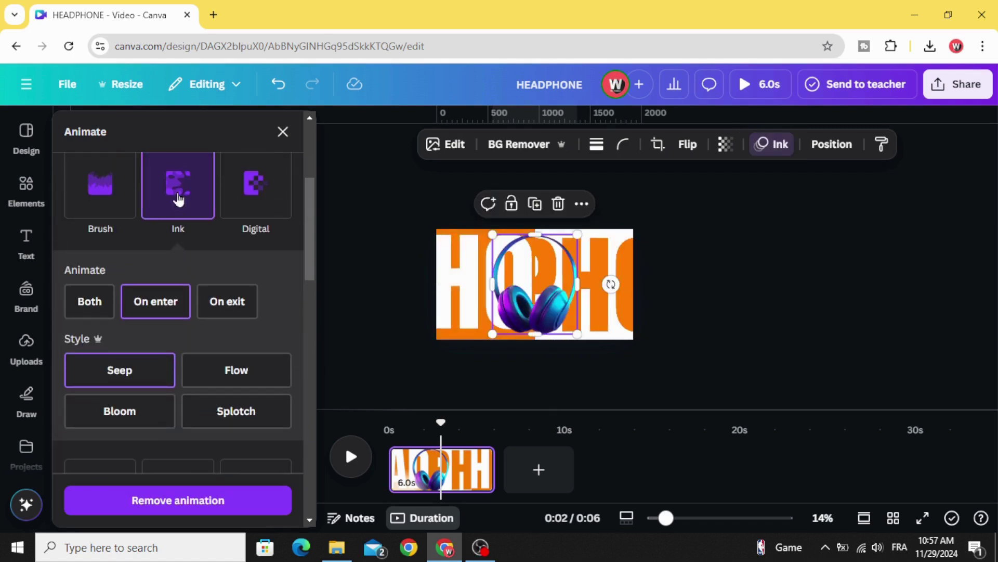
{"action": "left_click", "coordinate": [242, 358]}
{"action": "scroll", "coordinate": [244, 354], "scroll_direction": "down", "scroll_amount": 2}
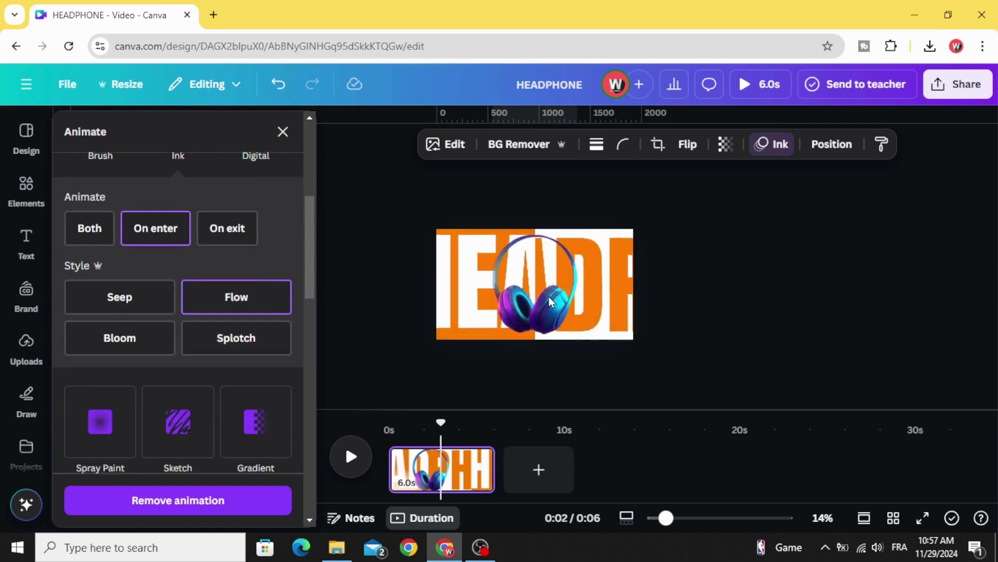
Step: Show the headphone image's own timing, trim its start so it lasts 5.2s, and rewind the playhead to 0:00
{"action": "right_click", "coordinate": [550, 304]}
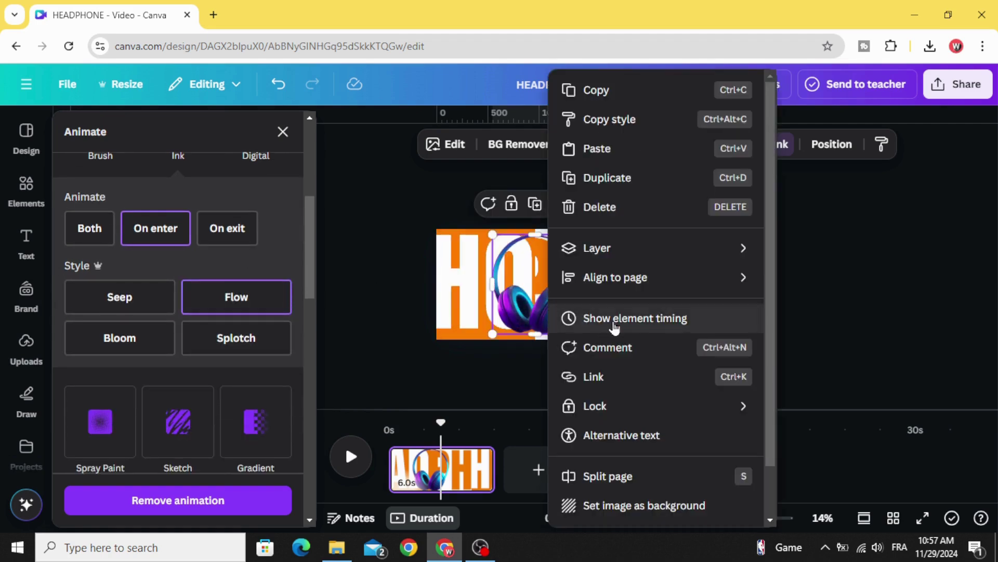
{"action": "left_click", "coordinate": [667, 327]}
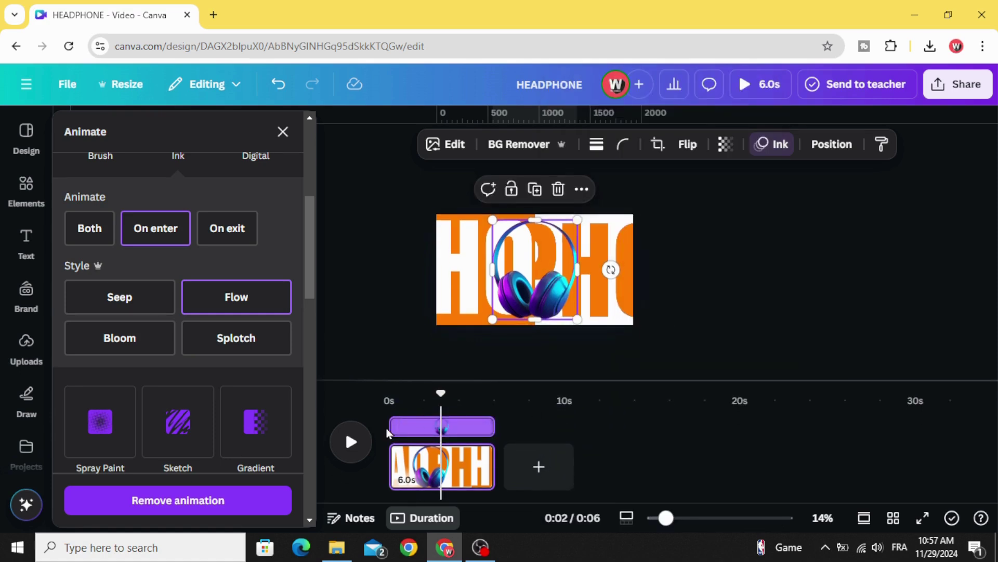
{"action": "left_click_drag", "start_coordinate": [391, 427], "coordinate": [408, 426]}
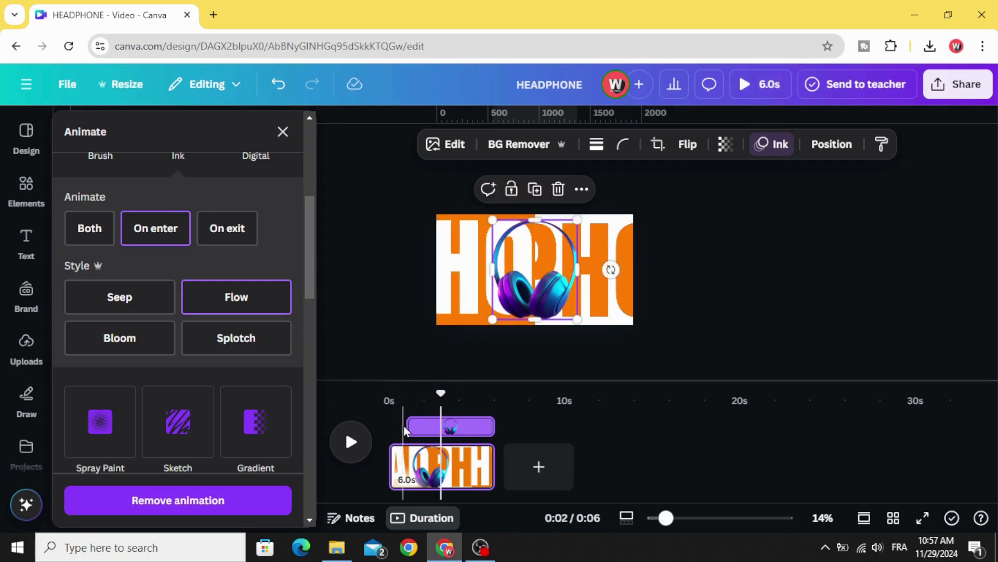
{"action": "left_click_drag", "start_coordinate": [440, 394], "coordinate": [389, 395]}
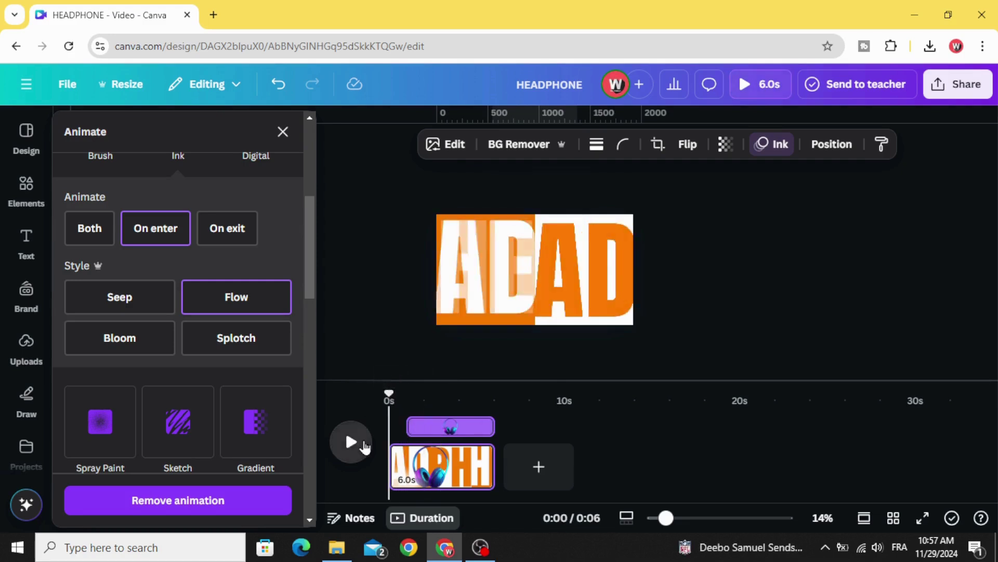
Step: Bring up the Share menu's Download settings with MP4 Video at 1080p as the file type
{"action": "left_click", "coordinate": [966, 86]}
{"action": "scroll", "coordinate": [736, 349], "scroll_direction": "down", "scroll_amount": 2}
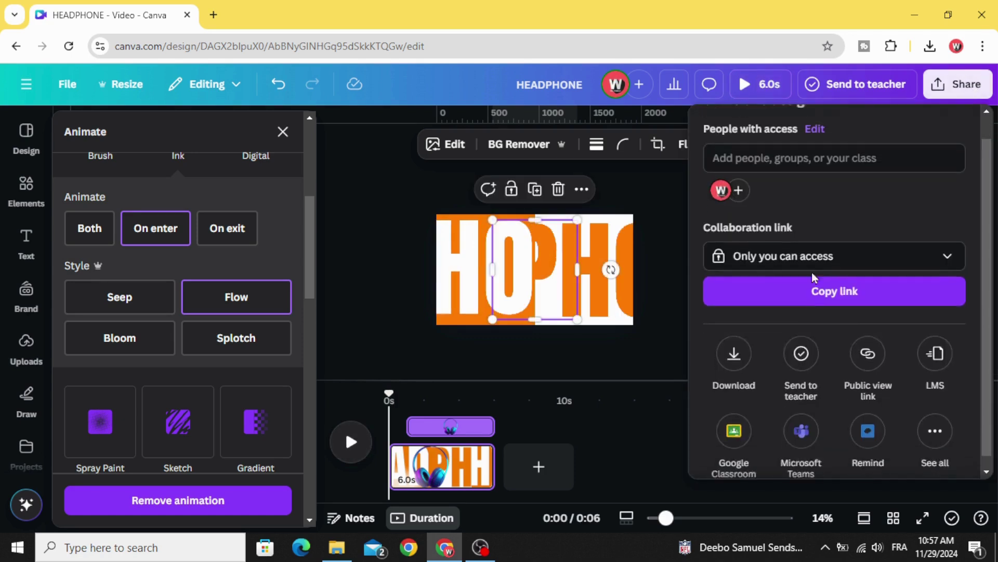
{"action": "left_click", "coordinate": [734, 338]}
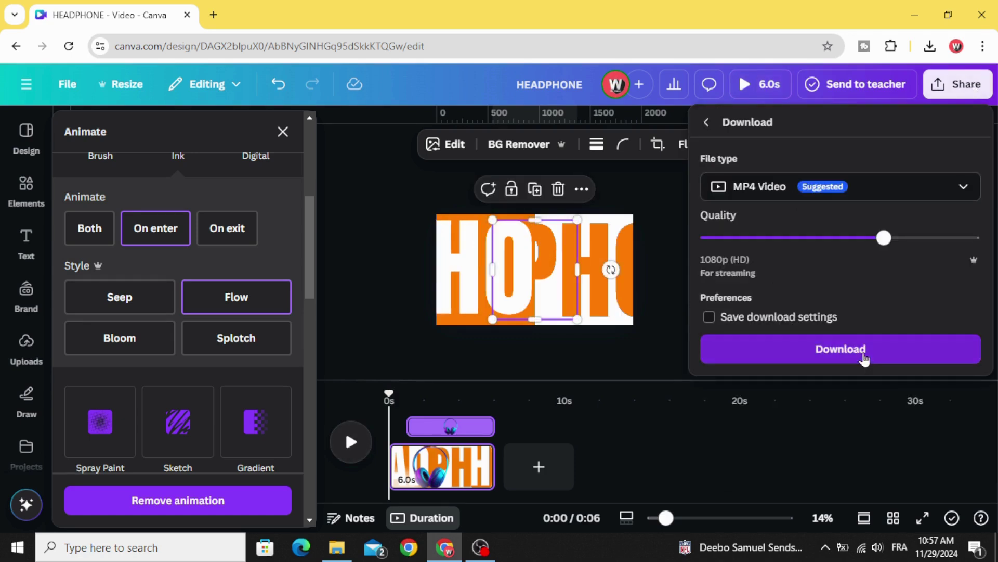